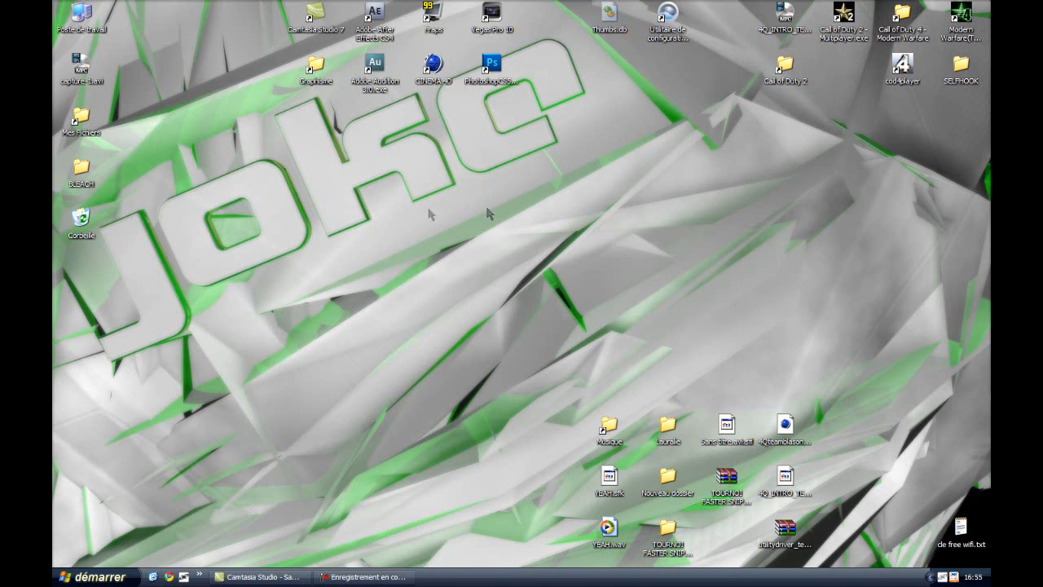
- Launch CINEMA 4D and set the render output size to the 1440 x 900 screen preset
click(425, 63)
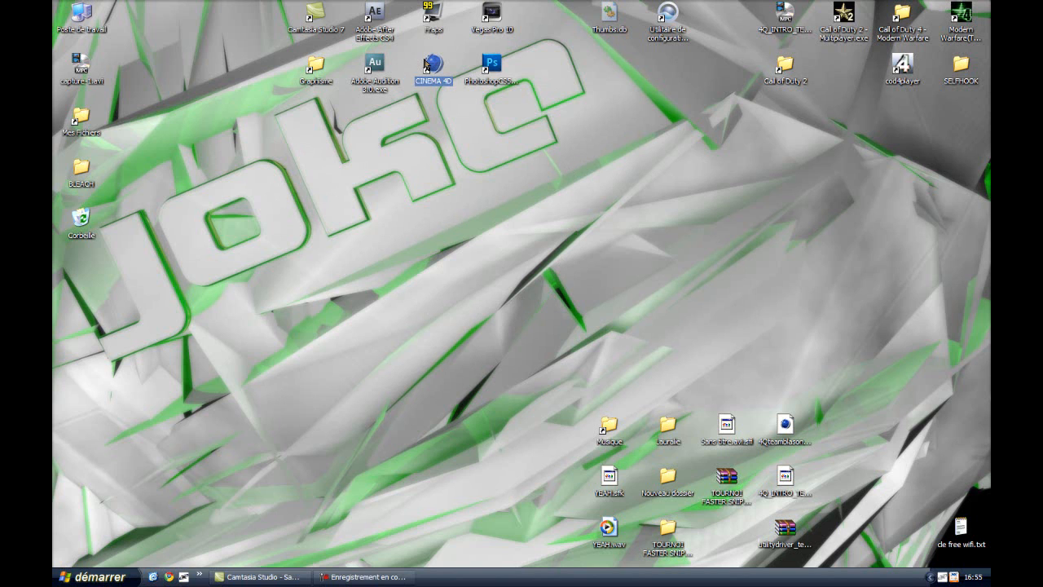
double_click(424, 63)
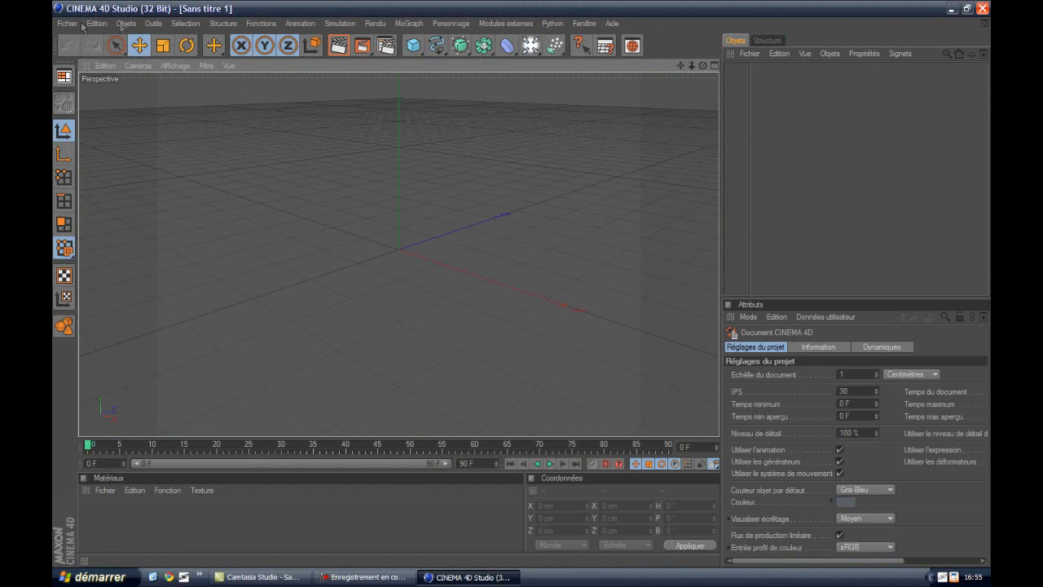
click(386, 46)
click(186, 52)
click(256, 55)
click(280, 72)
click(256, 55)
mouse_move(273, 67)
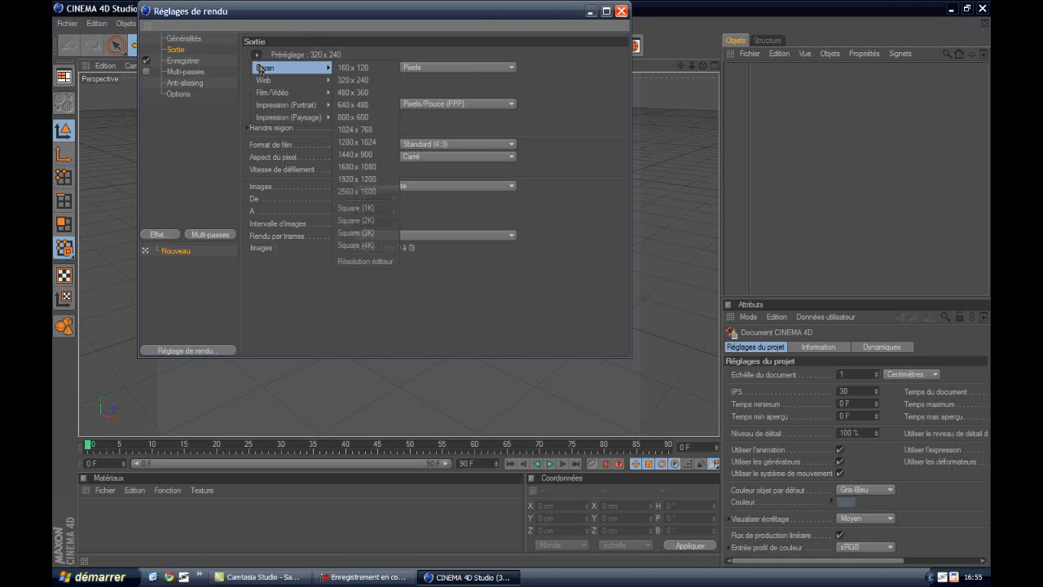
click(358, 154)
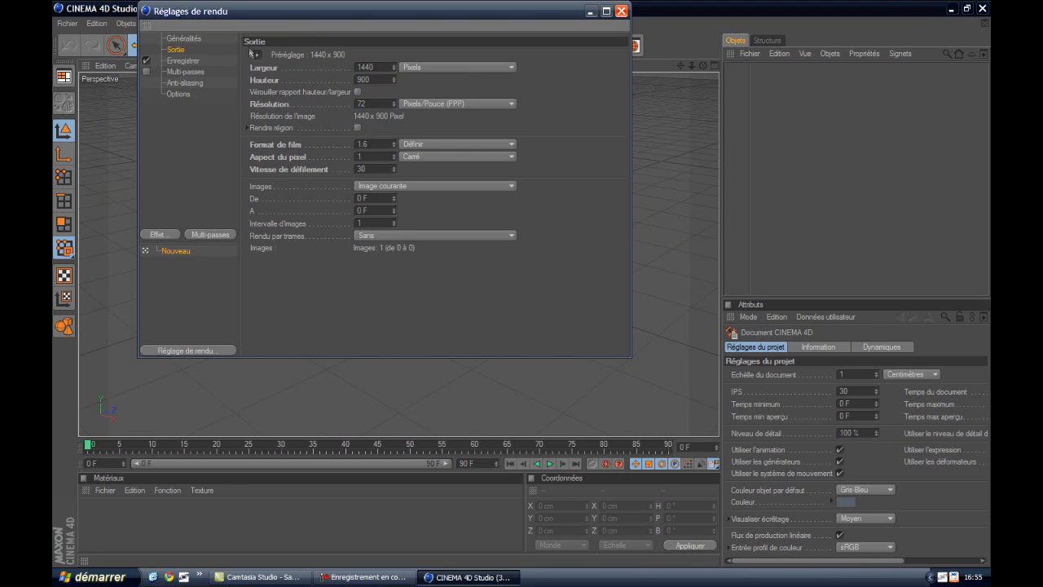
- Set the render to be saved in PNG format as TUTO6 in the Images folder
click(195, 62)
click(401, 91)
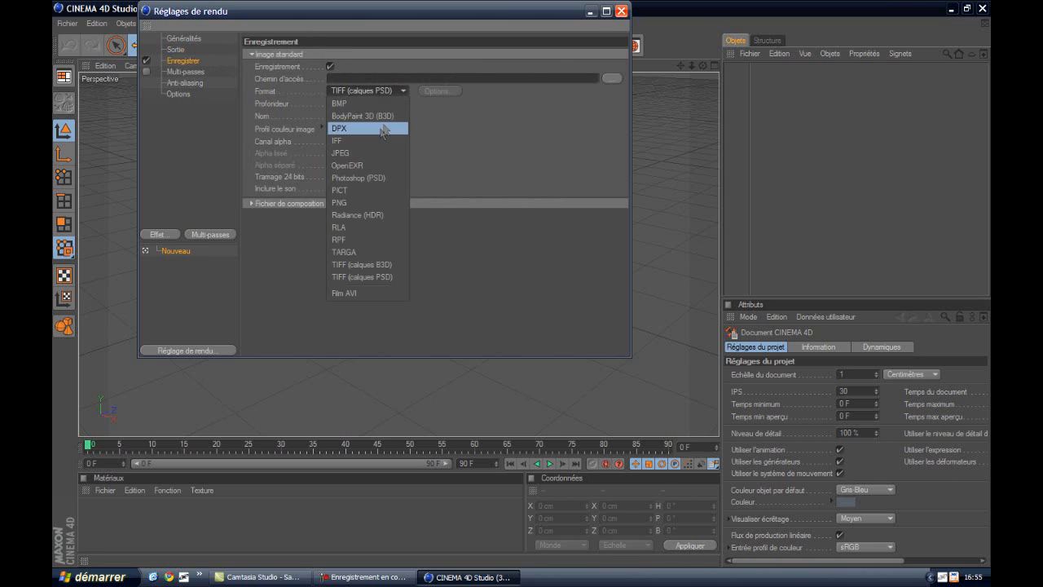
click(347, 203)
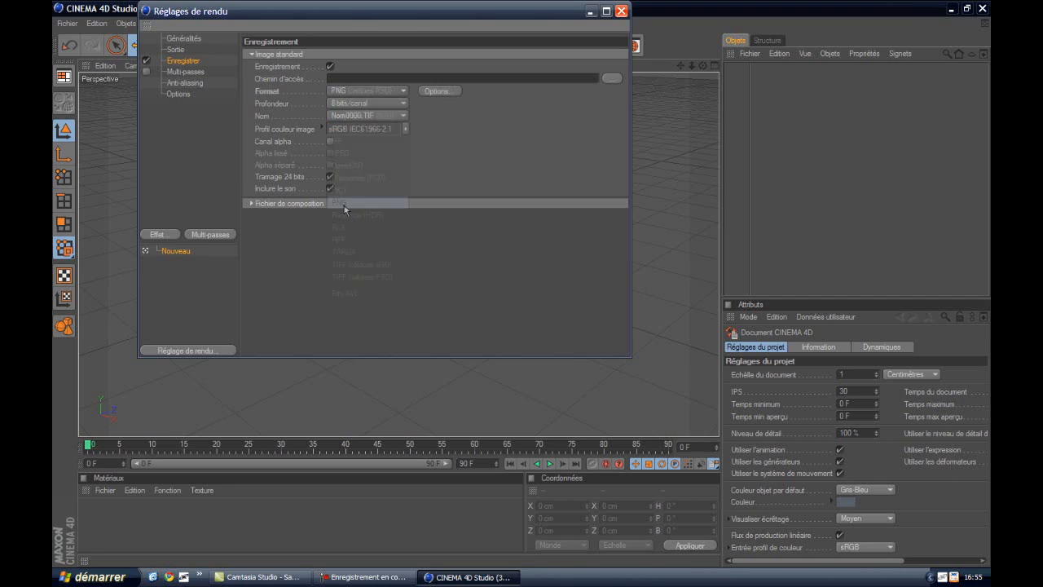
click(612, 78)
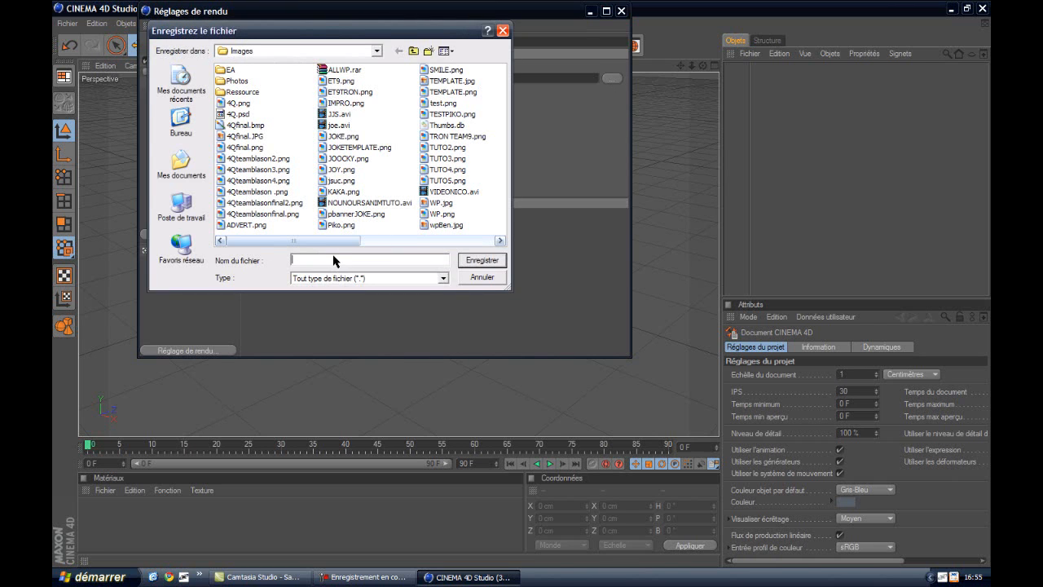
text(TUTO6)
click(480, 260)
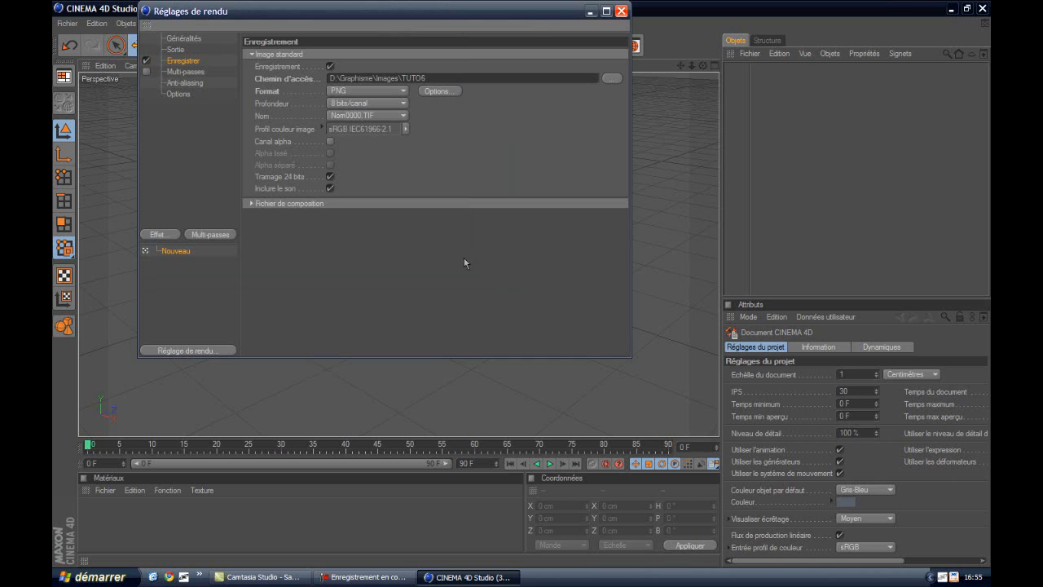
- Change the anti-aliasing mode of the render and close the render settings
click(184, 82)
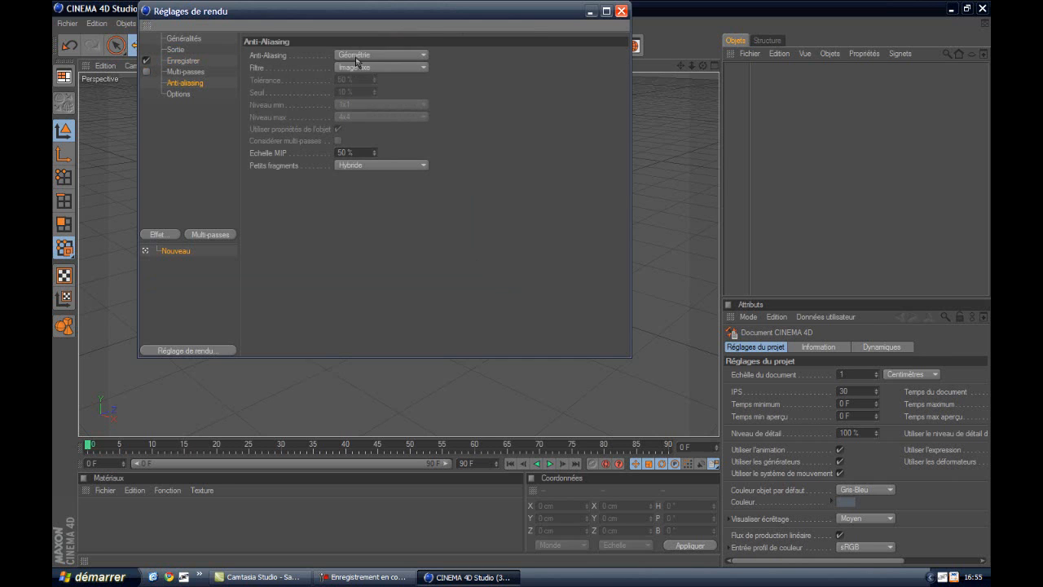
click(356, 60)
click(371, 94)
click(621, 10)
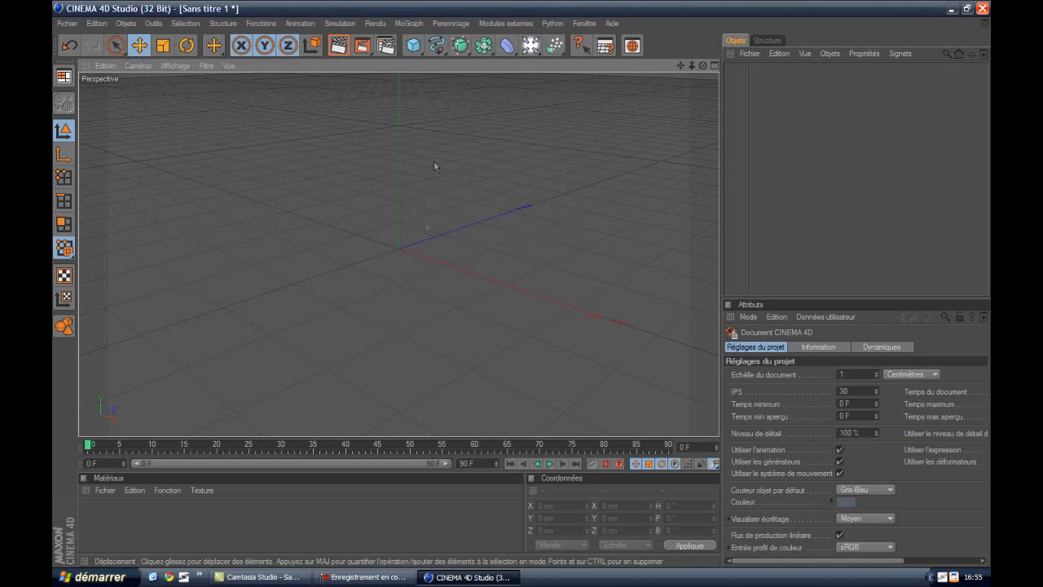
- Add a sphere to the scene and enlarge it to a radius of about 466 cm
click(414, 46)
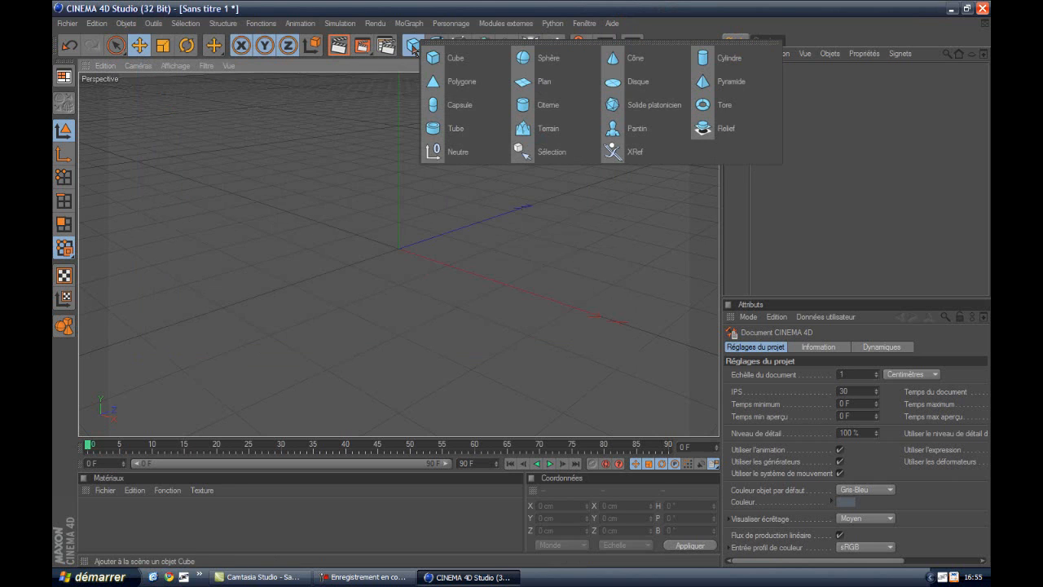
click(530, 58)
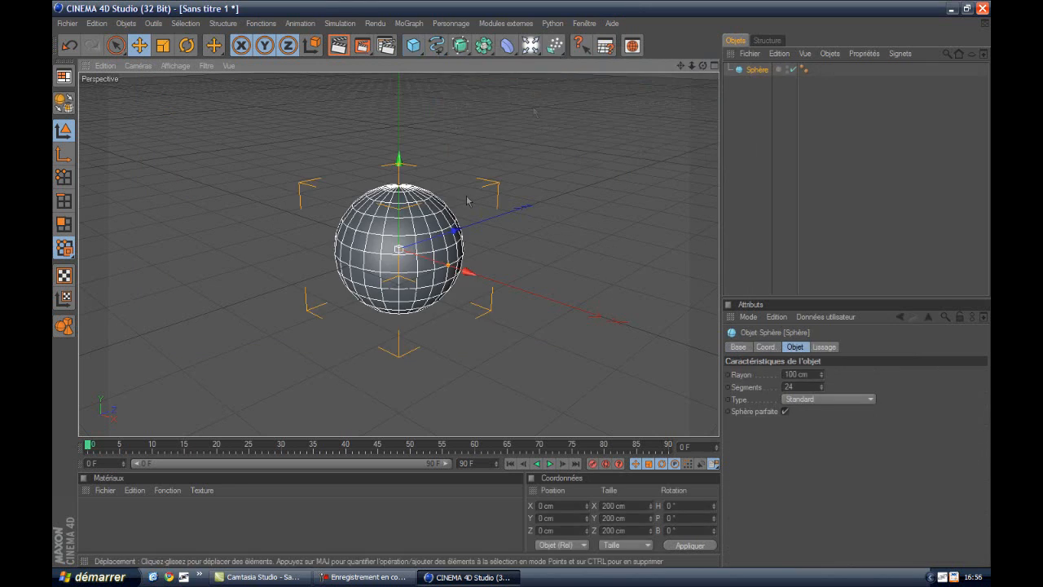
drag(450, 268, 603, 100)
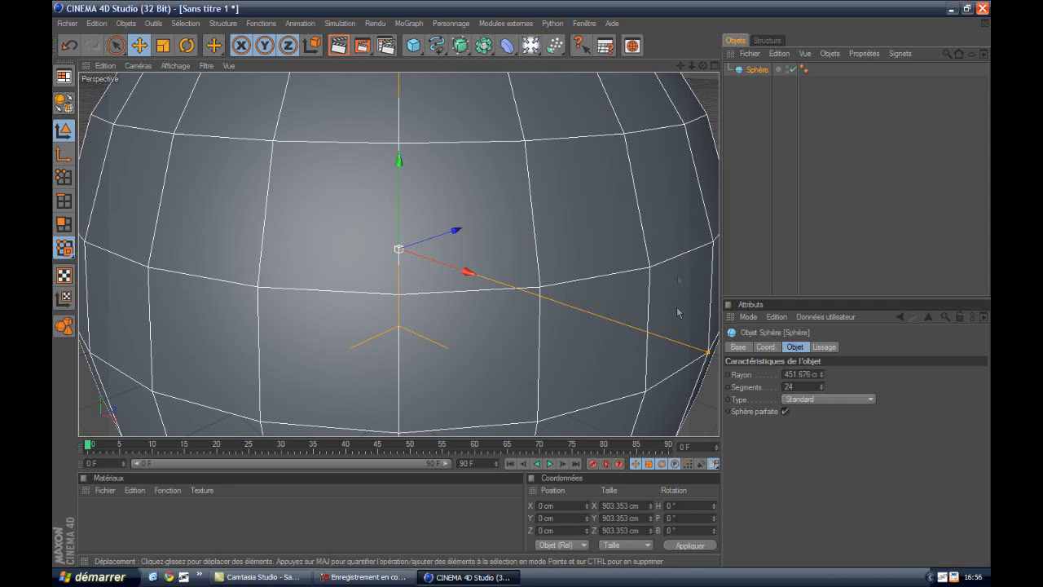
drag(710, 355, 721, 359)
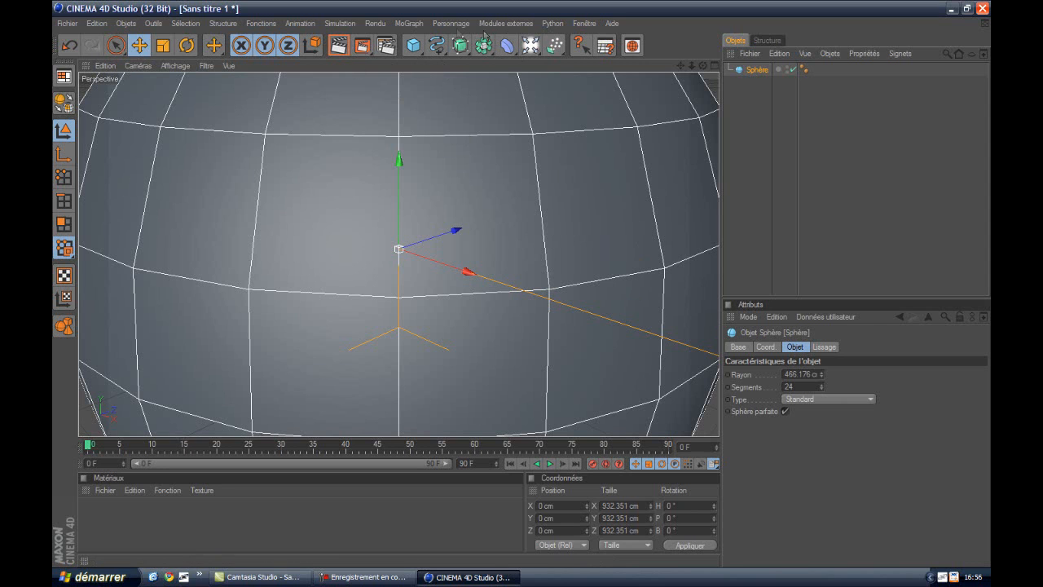
- Break the sphere into 25 random pieces with the Thrausi plugin and close its window
click(514, 25)
mouse_move(530, 75)
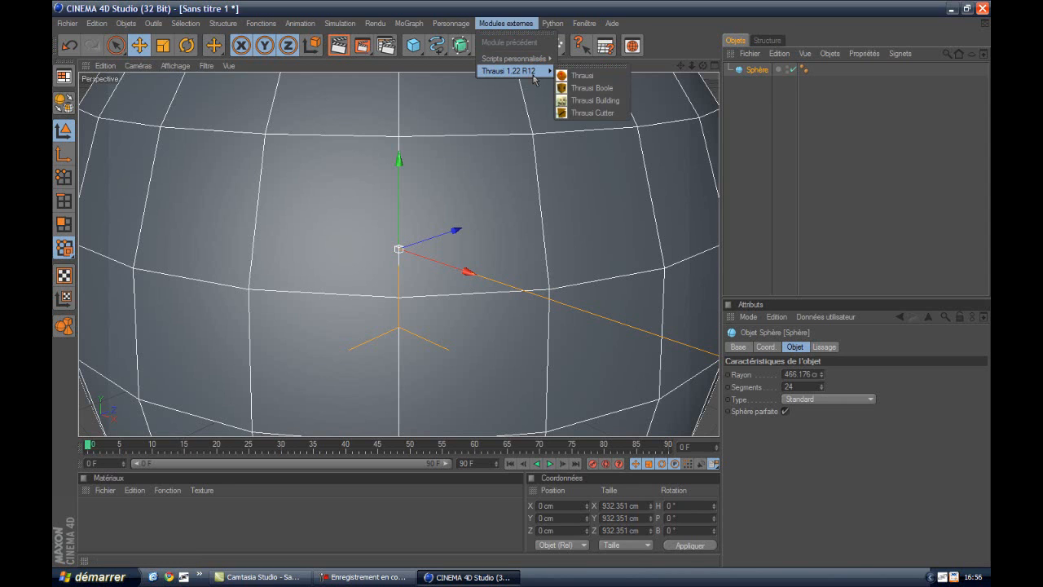
click(575, 76)
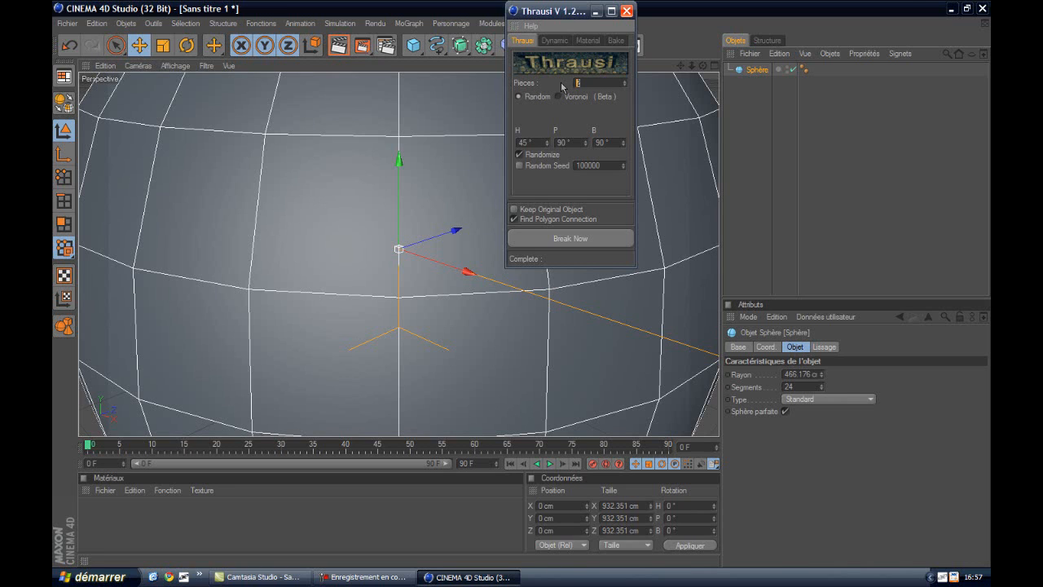
click(583, 241)
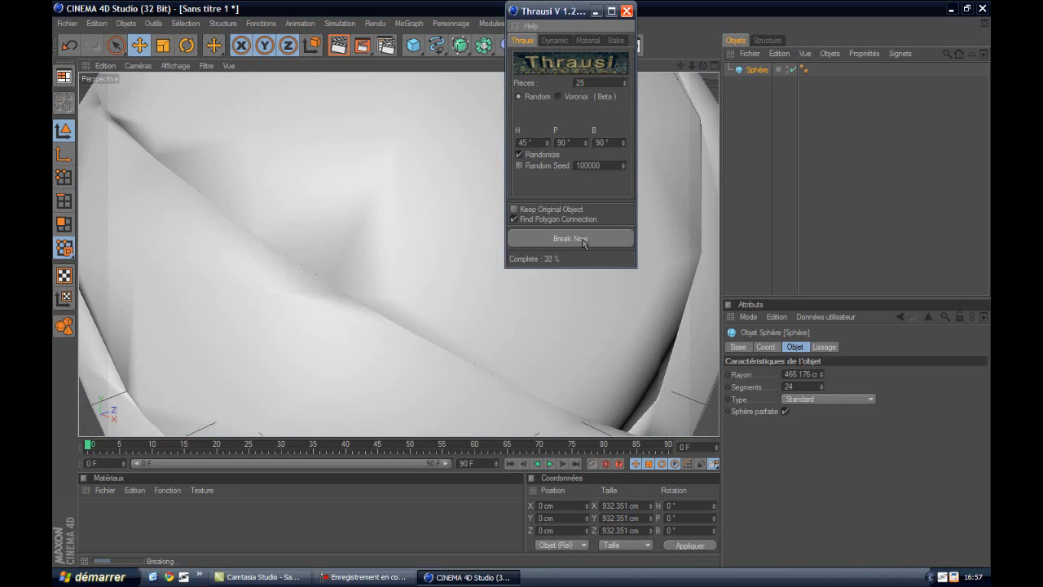
click(626, 11)
- Disable Spécularité on the Cut_InSide material and enable its Réflexion and Lueur channels
double_click(93, 513)
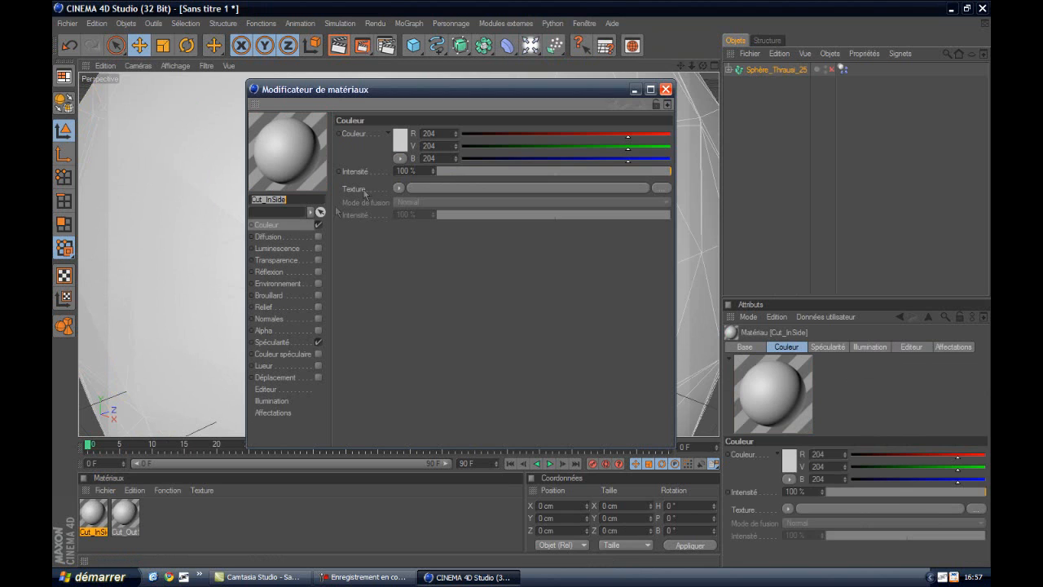
click(287, 227)
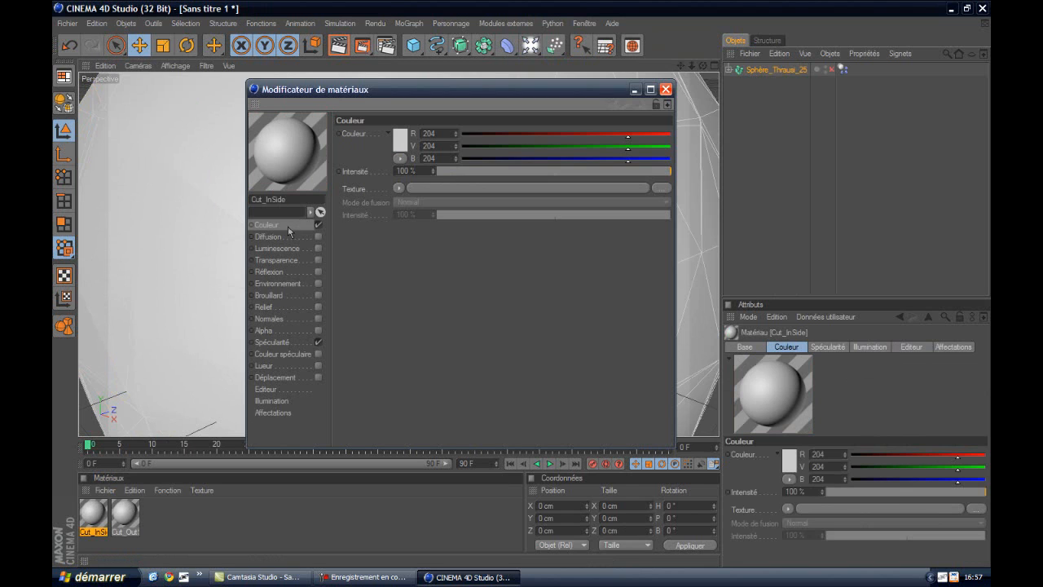
click(318, 343)
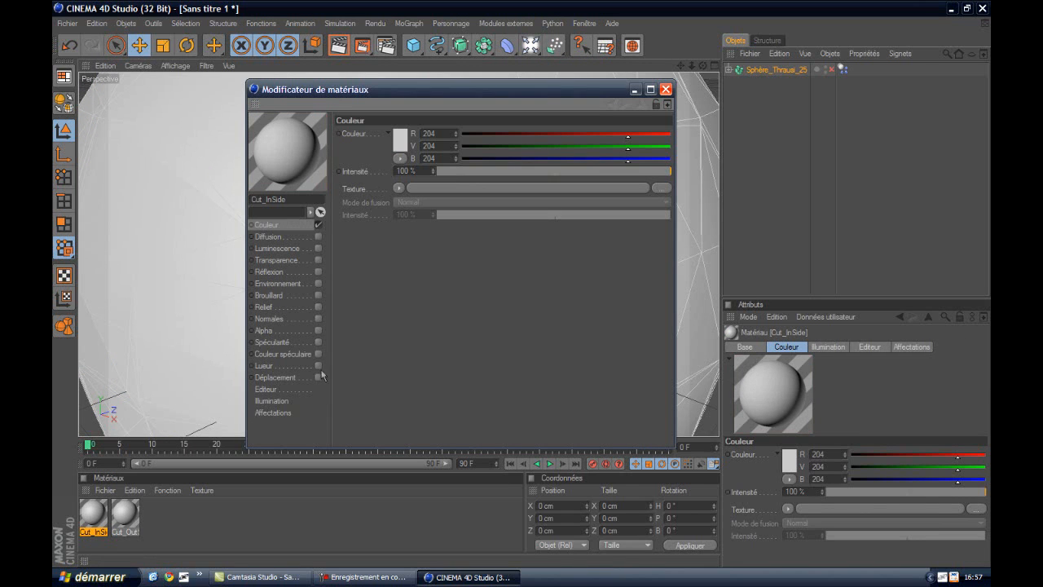
click(318, 272)
- Set the Couleur channel of the Cut_InSide material to white (RGB 255, 255, 255)
click(289, 226)
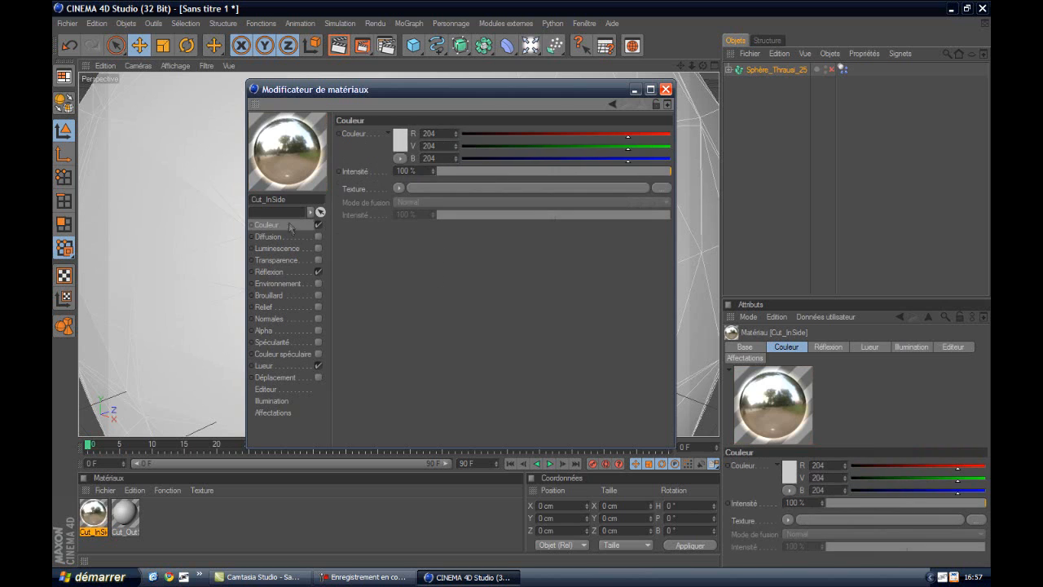
click(399, 140)
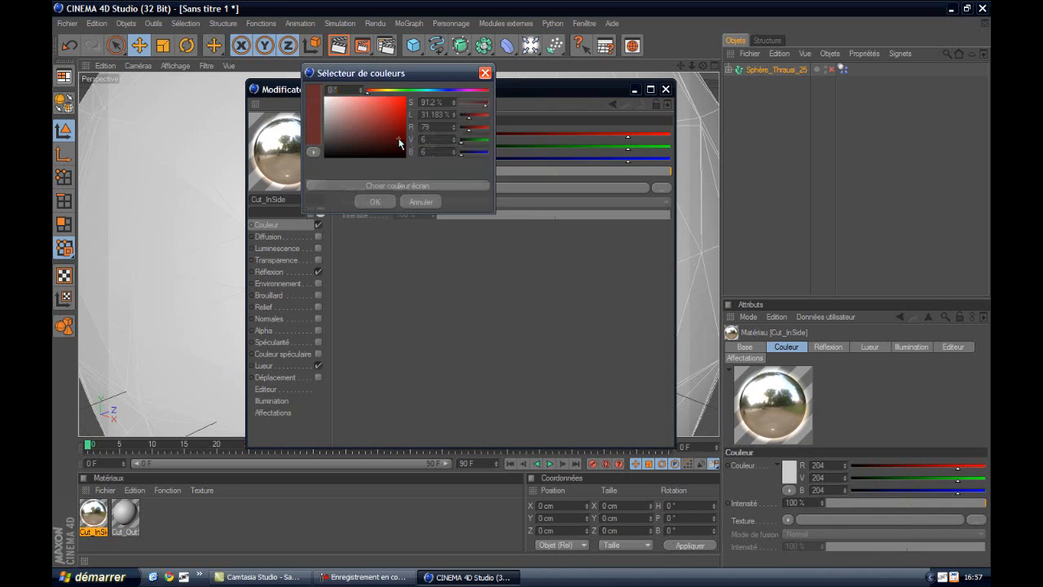
click(375, 201)
- Load a Fresnel texture into the Cut_InSide reflection and change the white end of its gradient to bright magenta
click(281, 271)
click(405, 199)
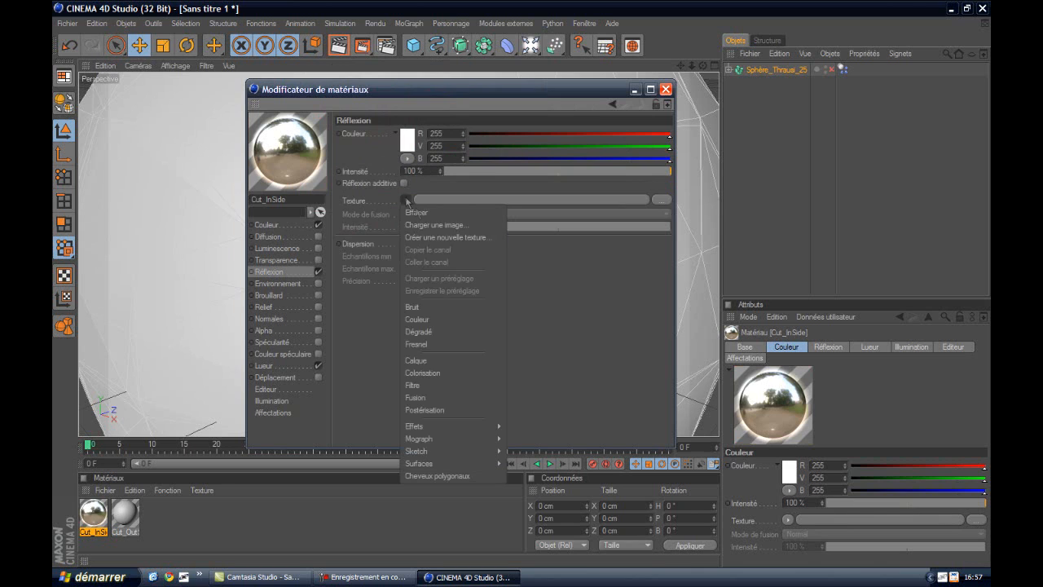
click(436, 340)
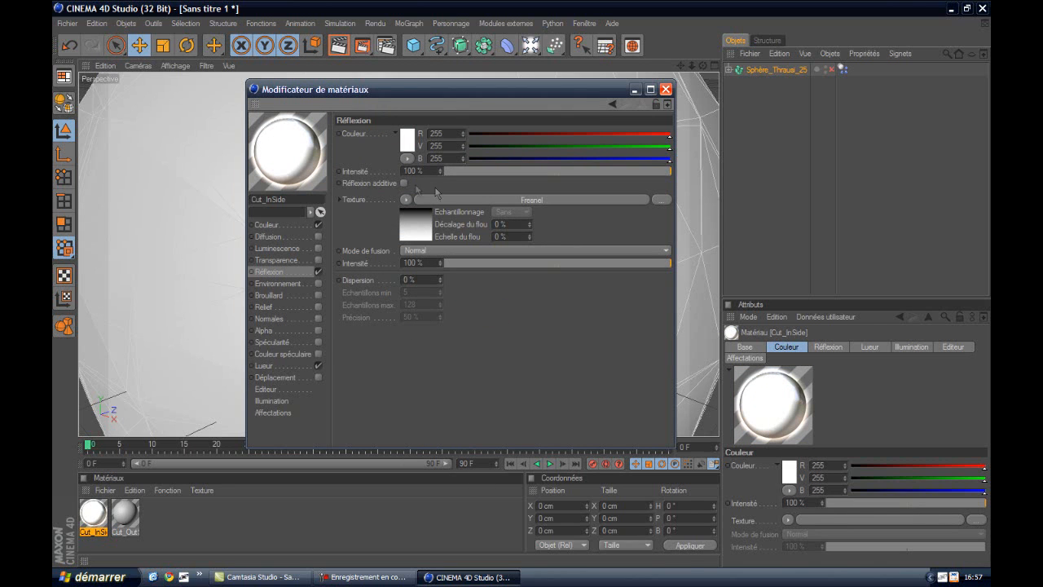
click(410, 227)
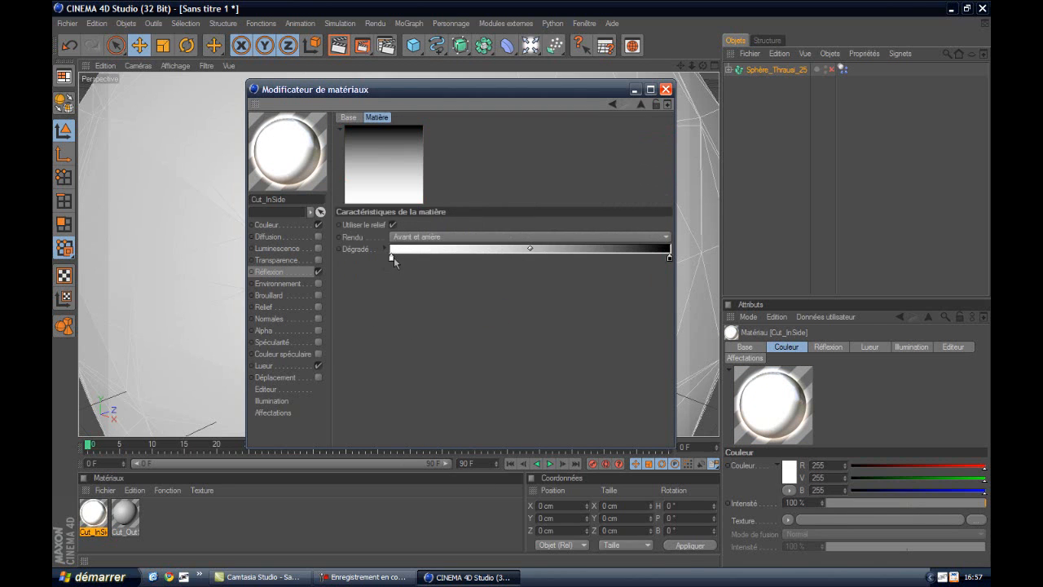
double_click(394, 256)
drag(393, 259, 465, 214)
click(370, 323)
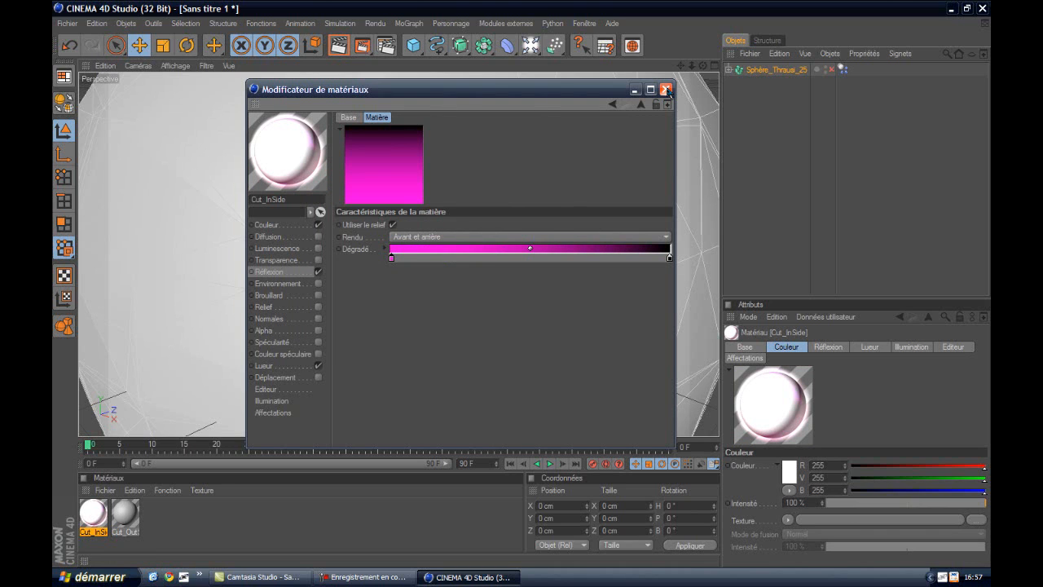
- Enable Réflexion on the Cut_OutSide material and load a Fresnel texture into that channel
click(129, 514)
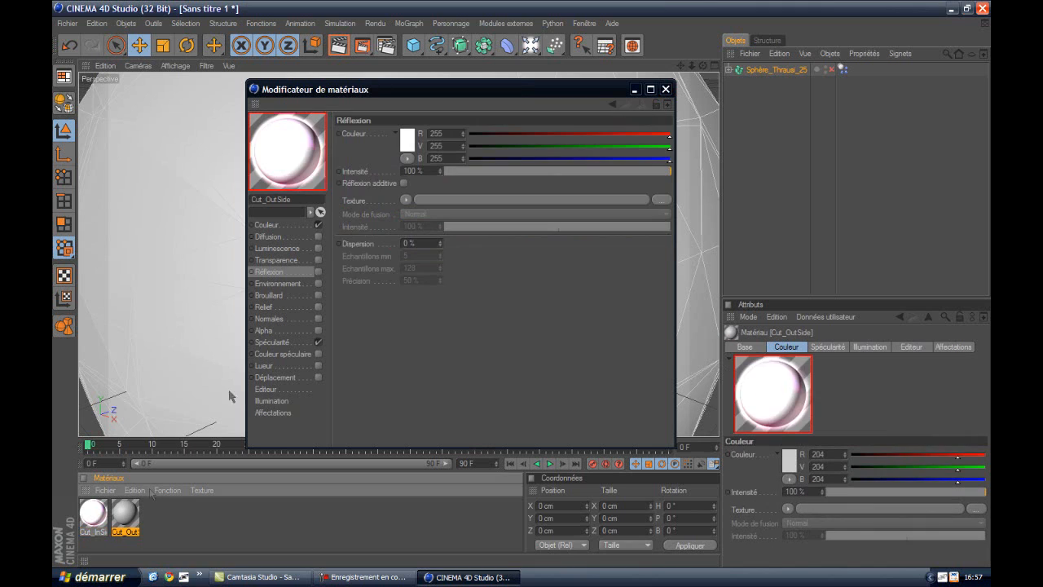
click(277, 226)
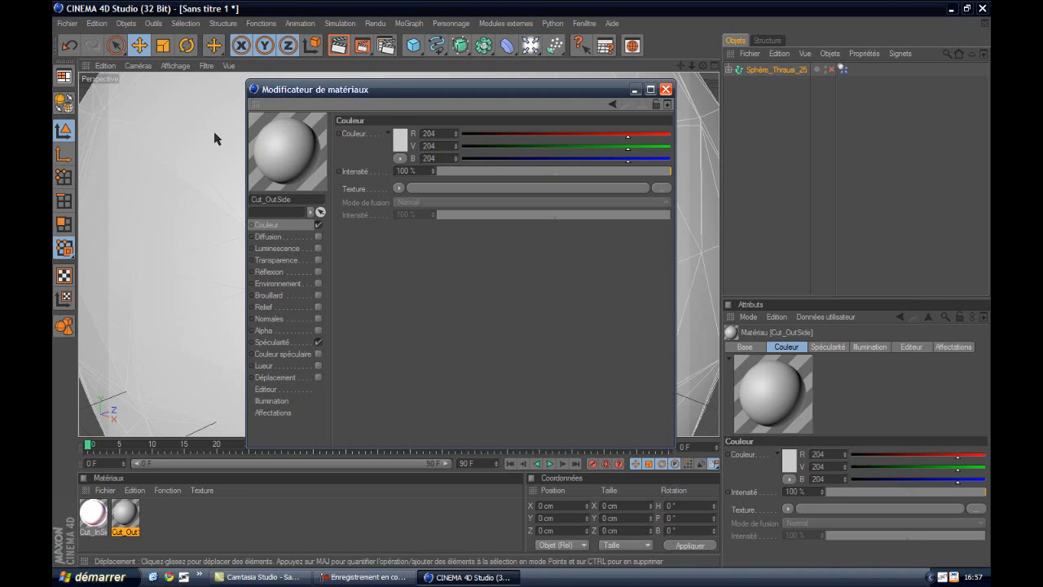
click(154, 575)
click(464, 576)
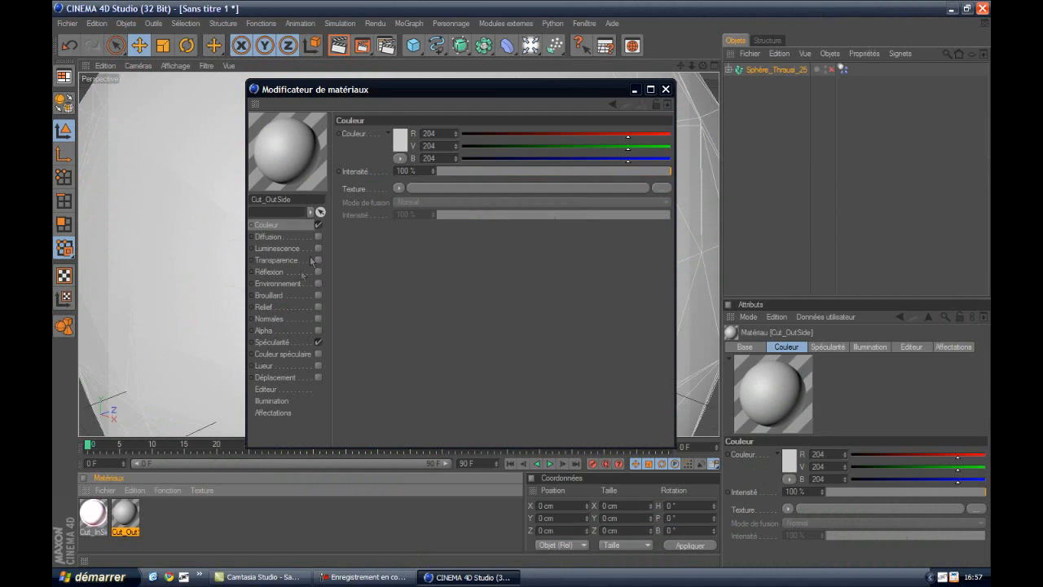
click(319, 272)
click(318, 272)
click(406, 199)
click(444, 339)
- Change the white end of the Cut_OutSide Fresnel gradient to magenta (RGB 246, 0, 242)
click(417, 232)
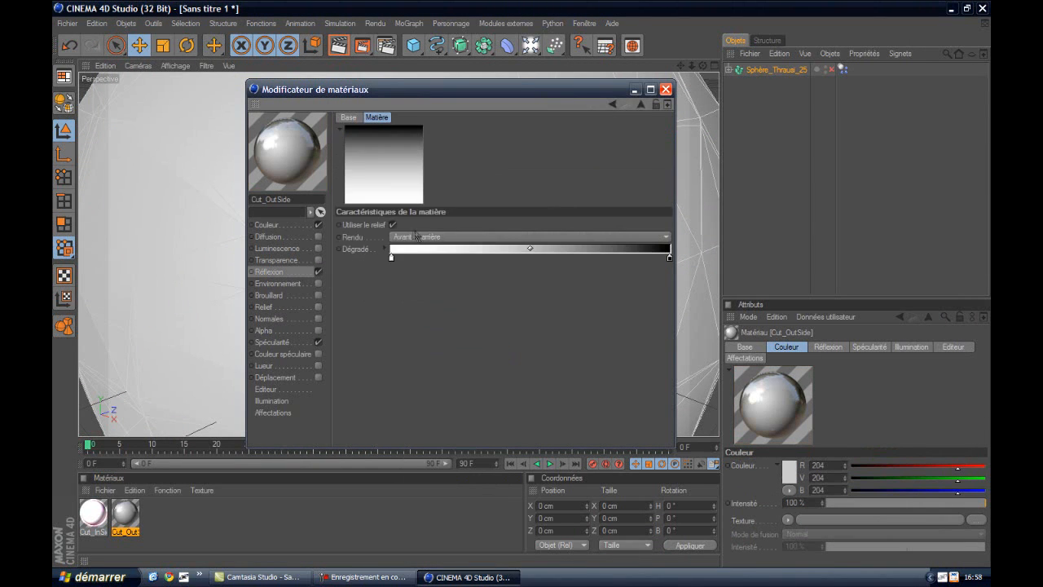
double_click(391, 258)
mouse_move(393, 263)
mouse_down()
mouse_move(398, 221)
mouse_move(376, 253)
mouse_move(403, 219)
mouse_up()
click(467, 214)
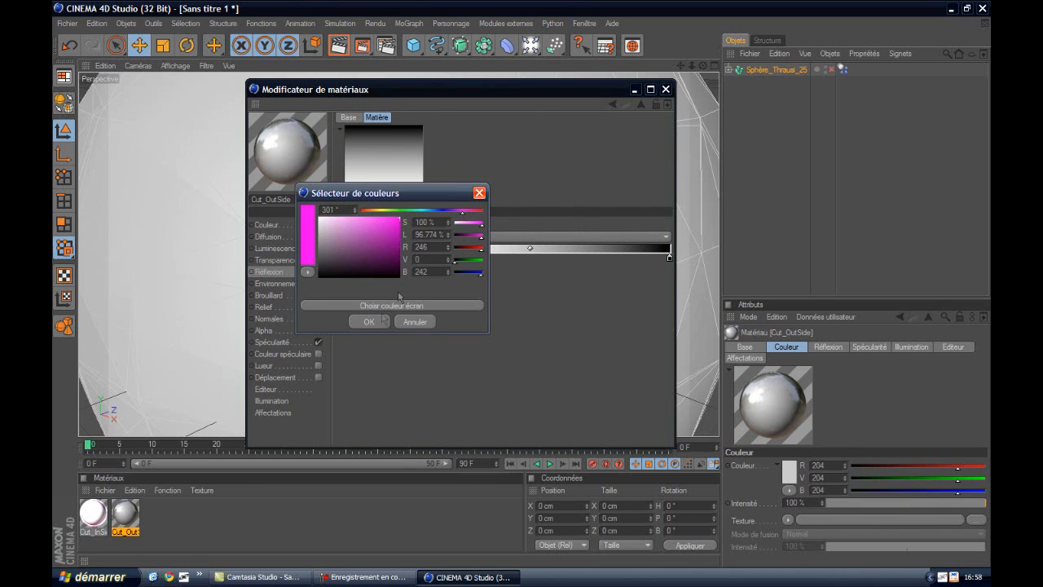
click(368, 322)
- Set the Cut_OutSide colour to dark grey (RGB 65, 65, 65) and enable Lueur in place of Spécularité
click(279, 226)
click(398, 141)
drag(395, 147, 325, 147)
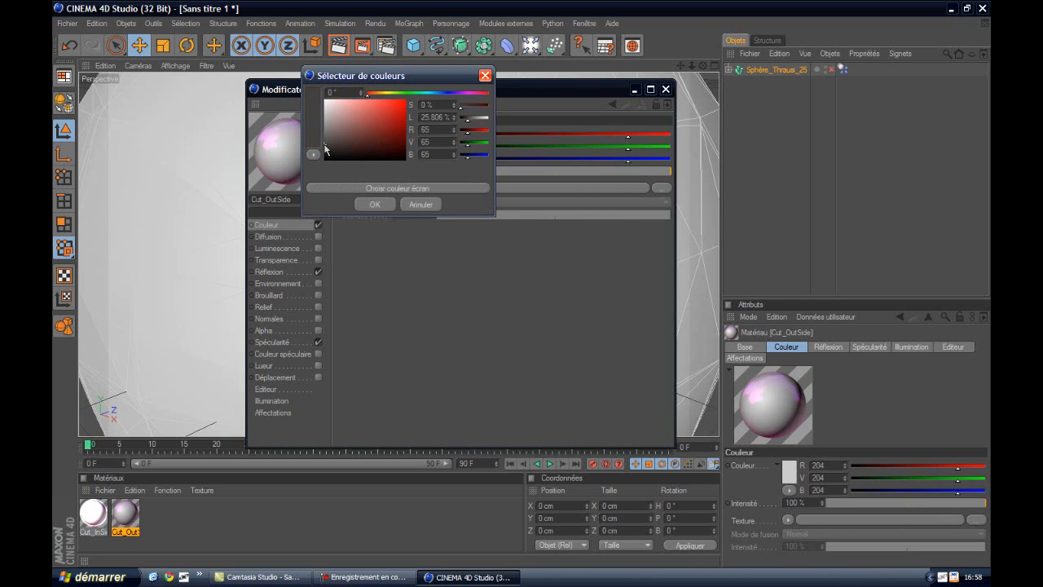
click(375, 204)
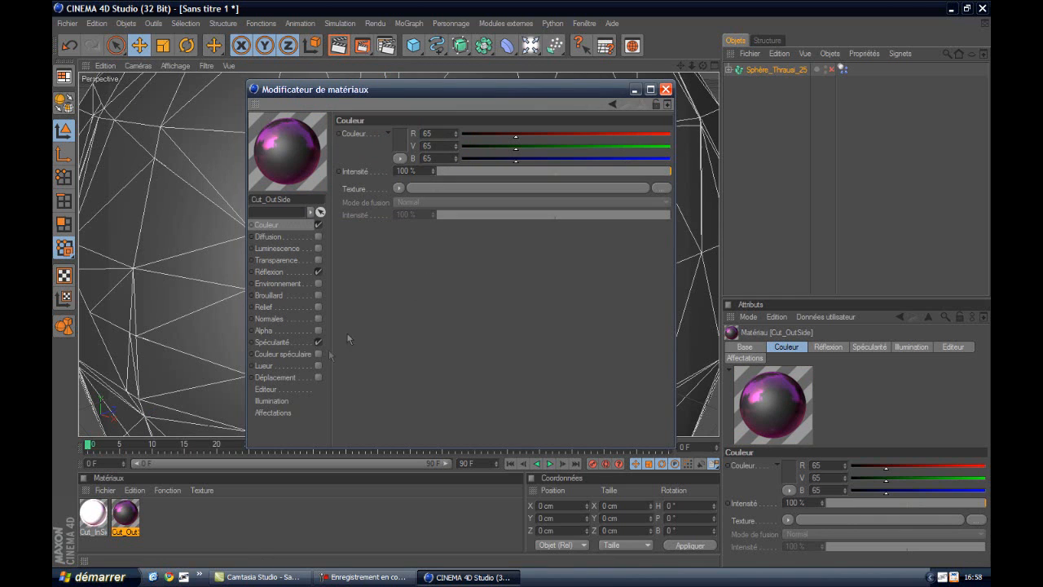
click(318, 366)
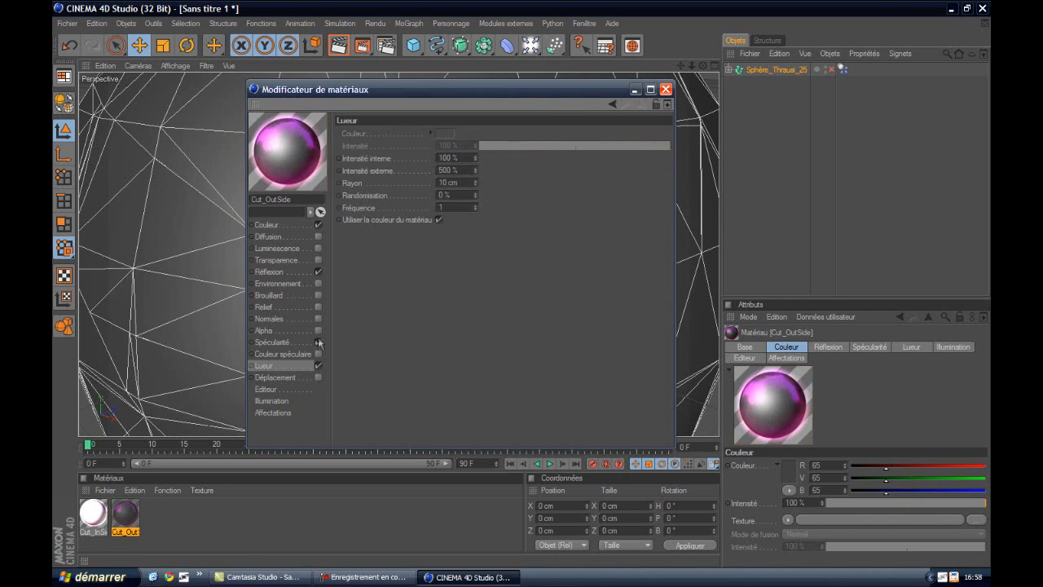
click(666, 89)
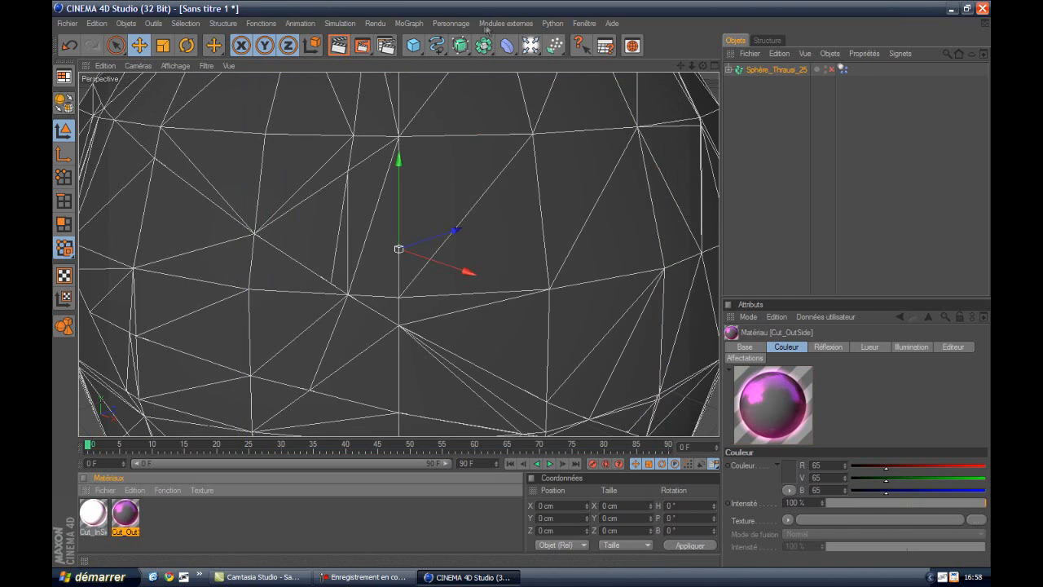
- Add an Explosion FX deformer and place it inside the Sphère_Thrausi_25 group above the pieces
click(461, 46)
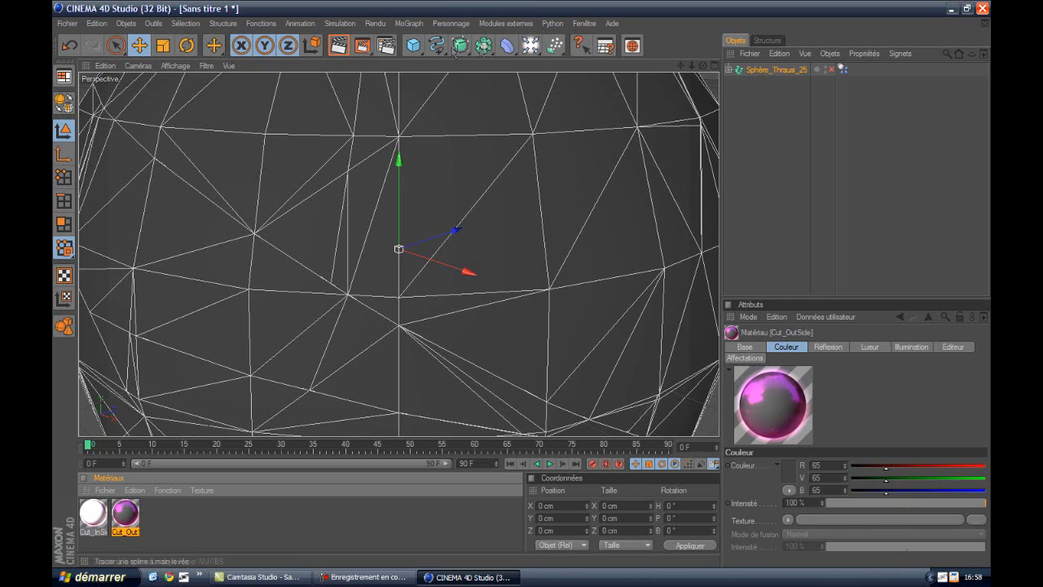
click(512, 51)
click(559, 103)
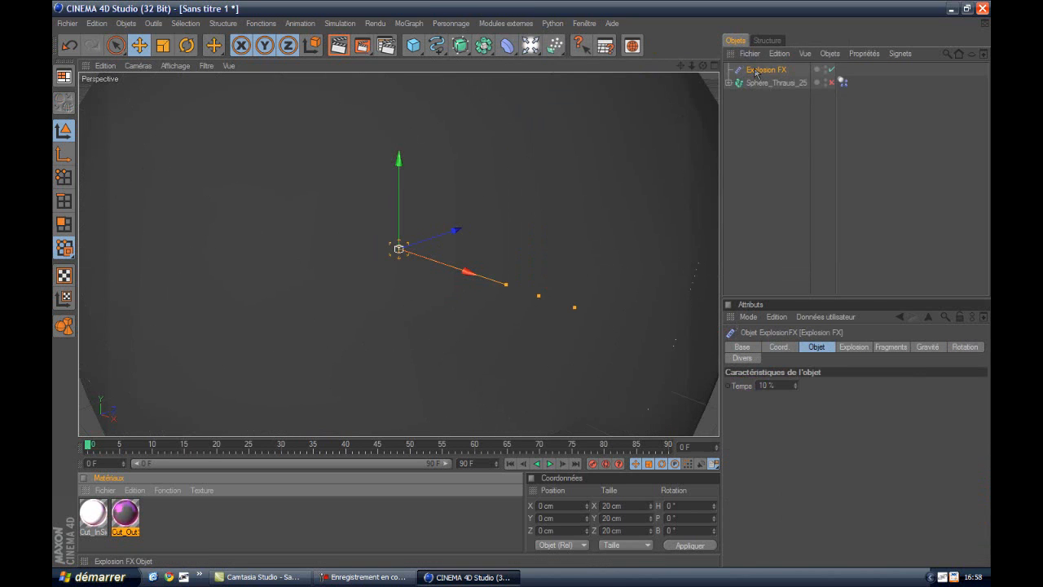
drag(692, 65, 522, 288)
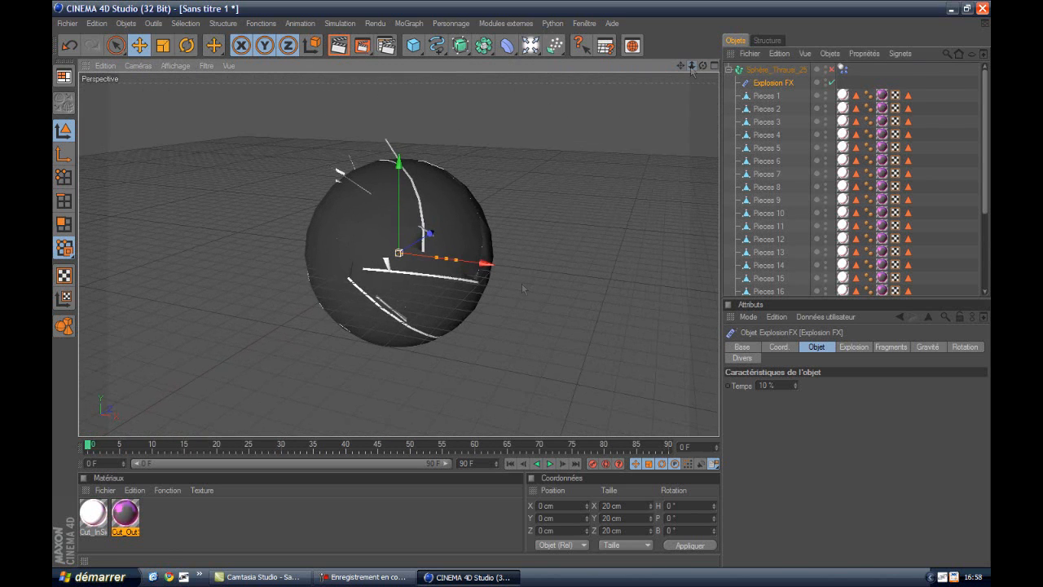
- Set the Explosion FX fragment thickness (Epaisseur) to 1000 cm and render a preview of the active view
click(890, 347)
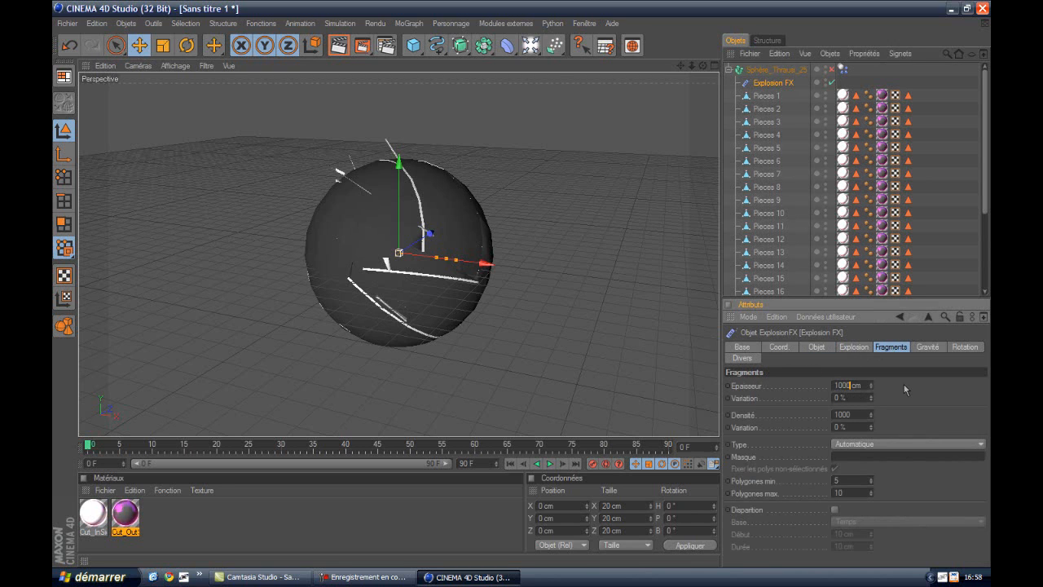
key(Return)
alt+drag(424, 277, 562, 302)
click(339, 45)
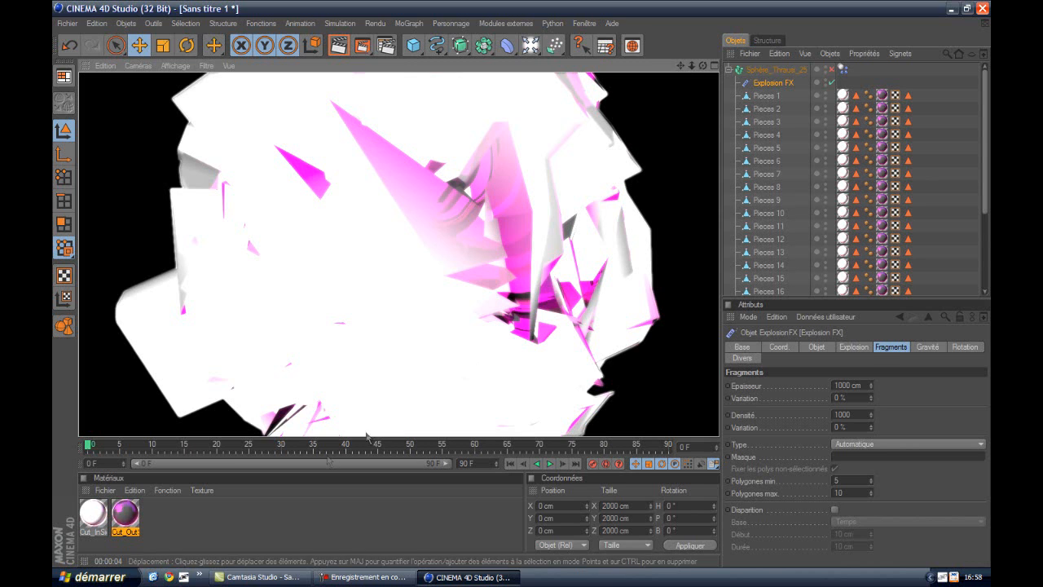
- Darken the Cut_OutSide material's colour to RGB 35, 35, 35 and render a preview of the active view
double_click(129, 513)
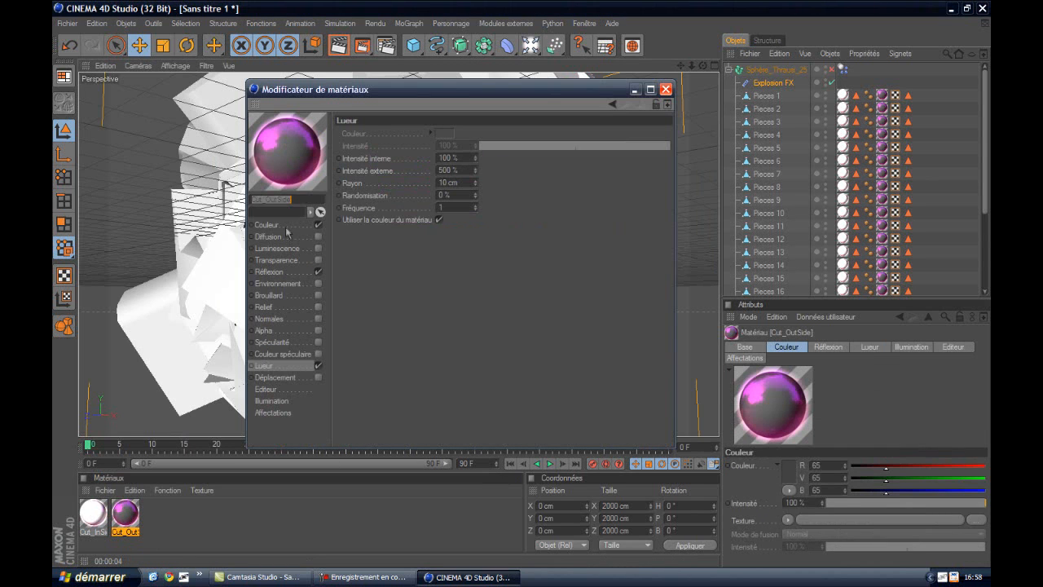
click(281, 224)
click(405, 140)
drag(328, 145, 328, 148)
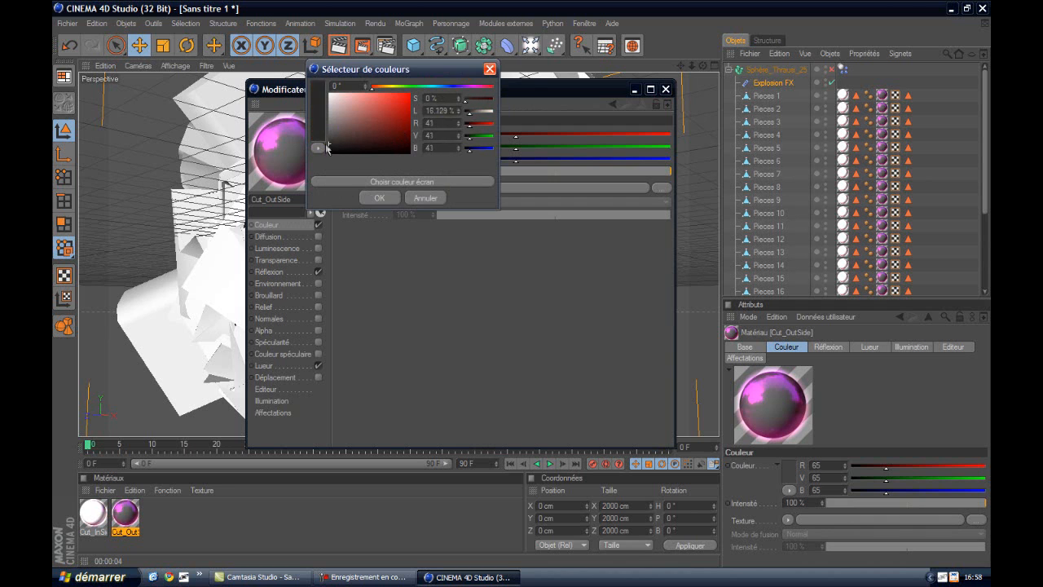
click(379, 198)
click(635, 90)
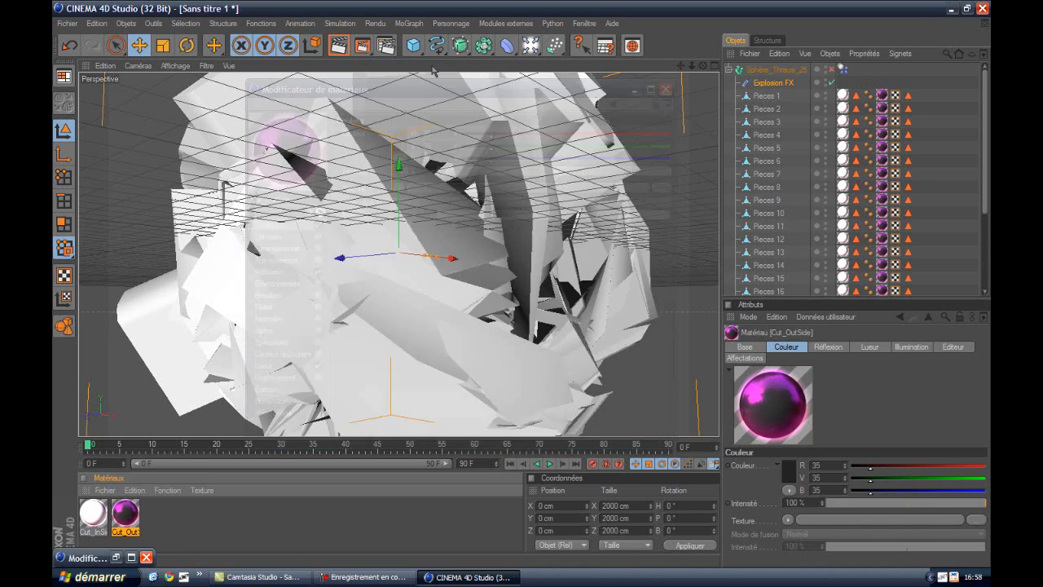
click(339, 45)
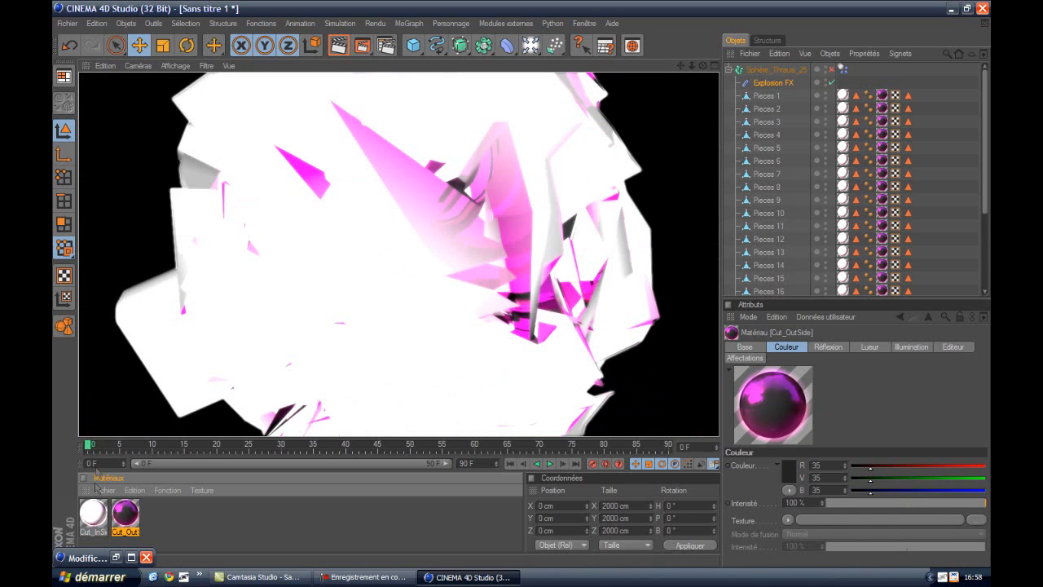
- Turn off the material colour for the Cut_InSide Lueur, set its intensity to 50 %, and render the active view
click(92, 511)
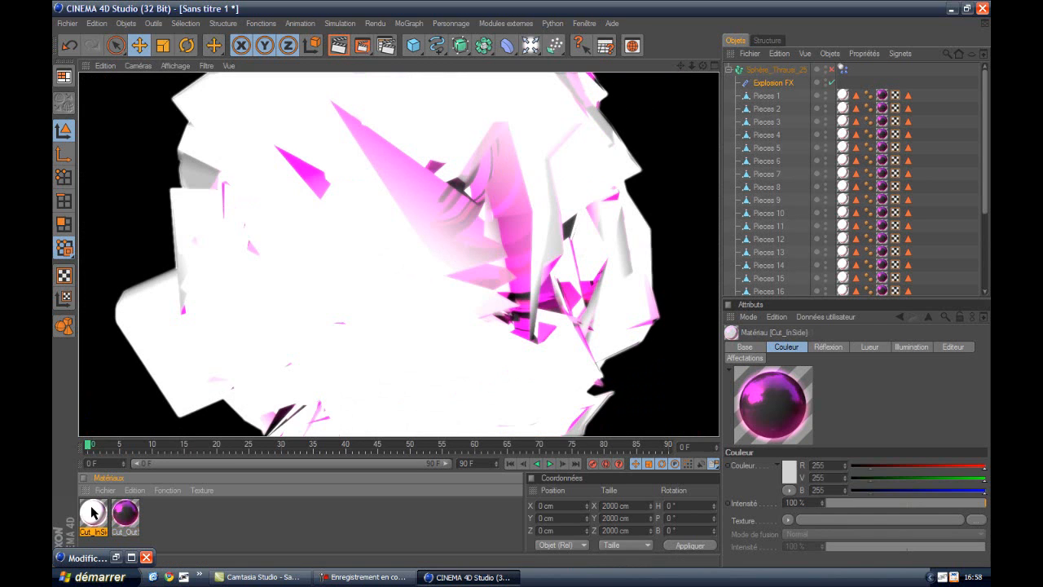
double_click(92, 511)
click(295, 367)
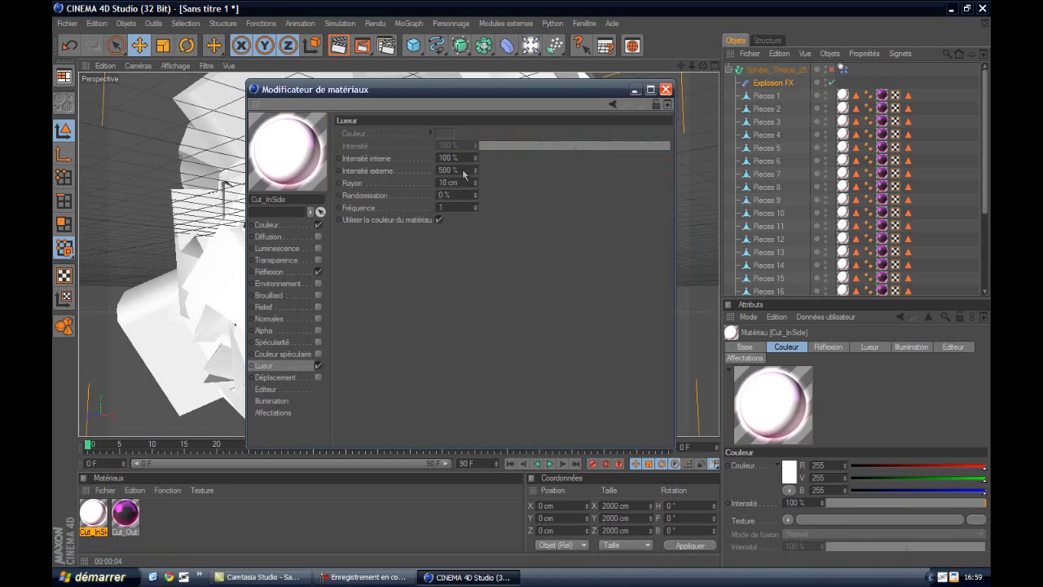
click(440, 220)
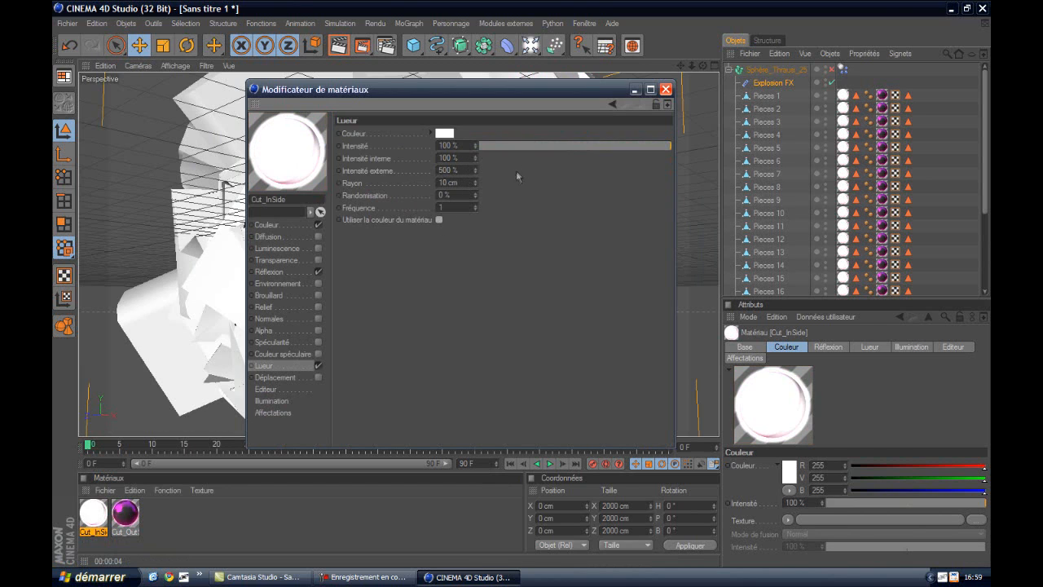
click(575, 149)
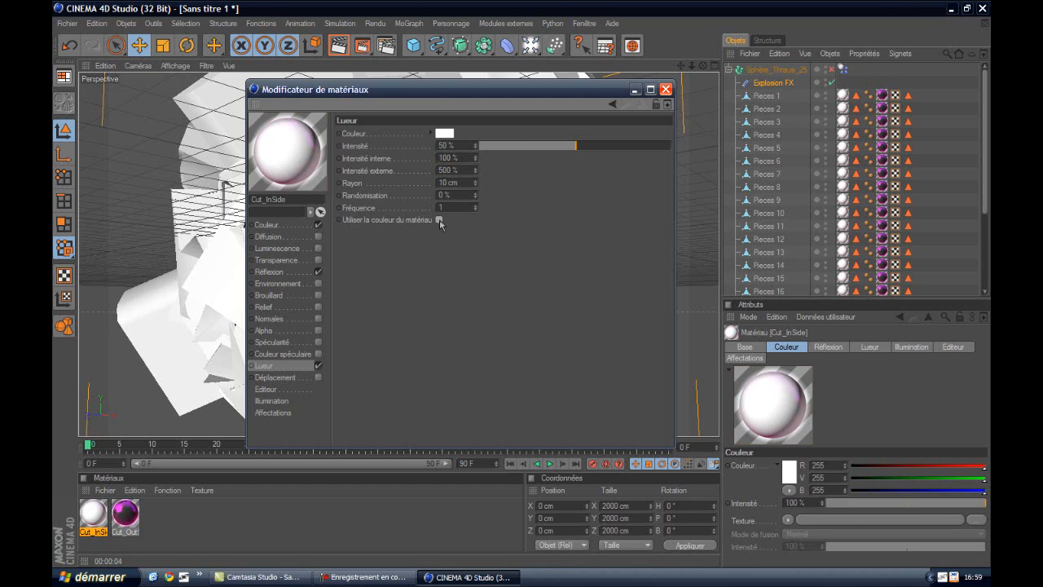
click(667, 89)
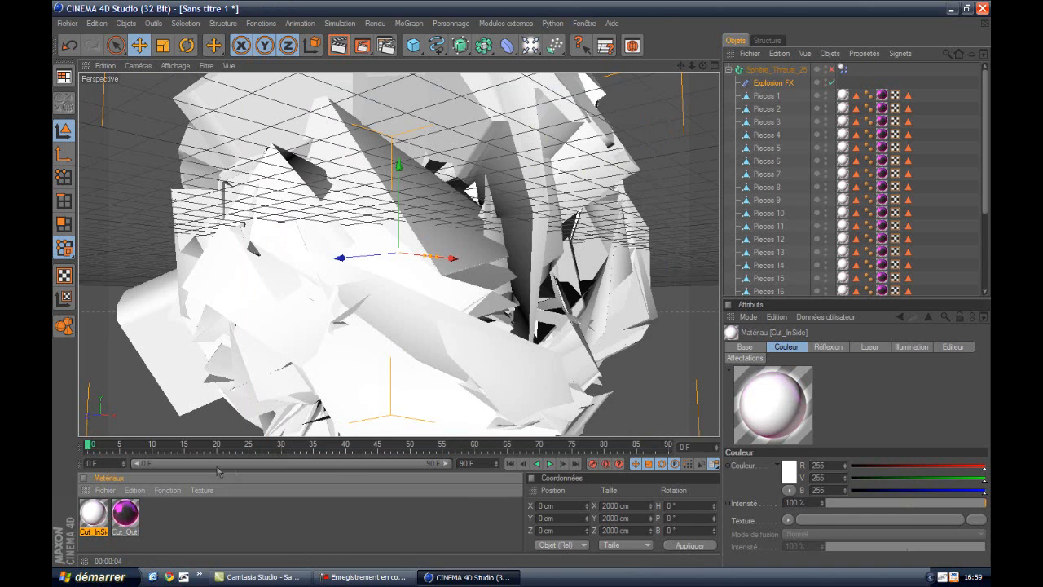
click(336, 49)
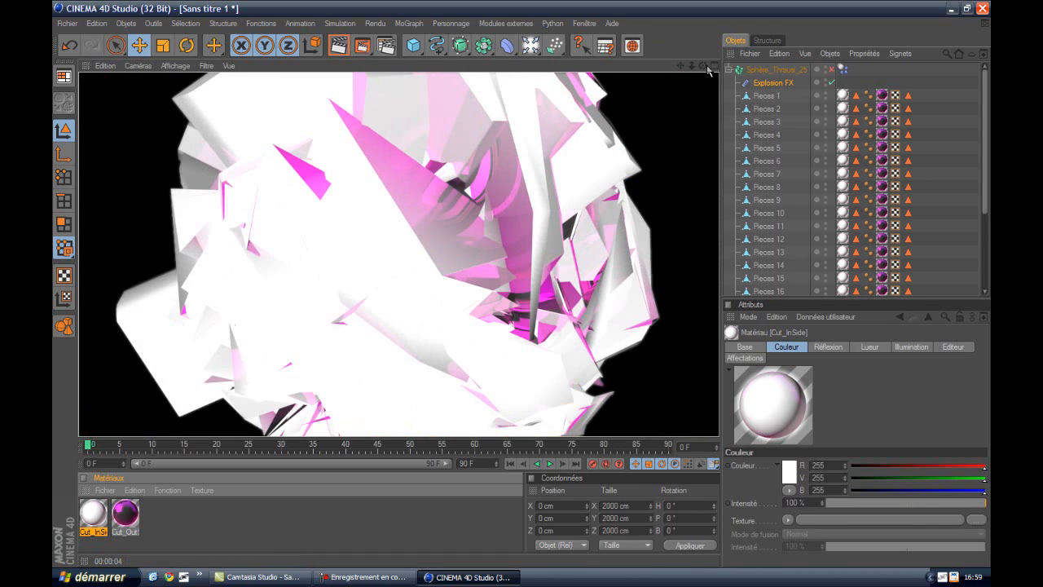
- Add an Omni light and a Répartition array, and nest the light under the array
click(531, 46)
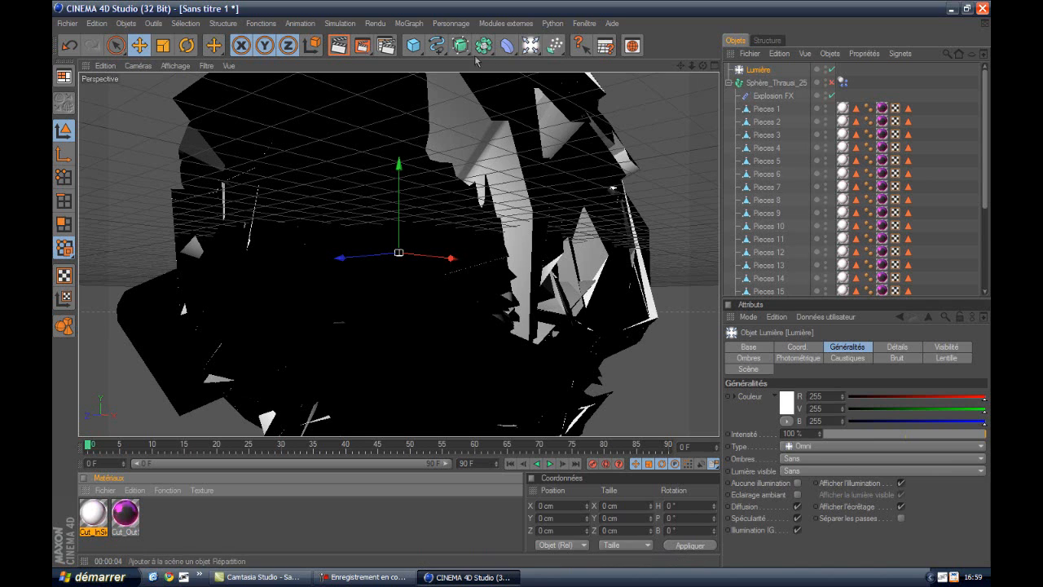
drag(484, 53, 542, 67)
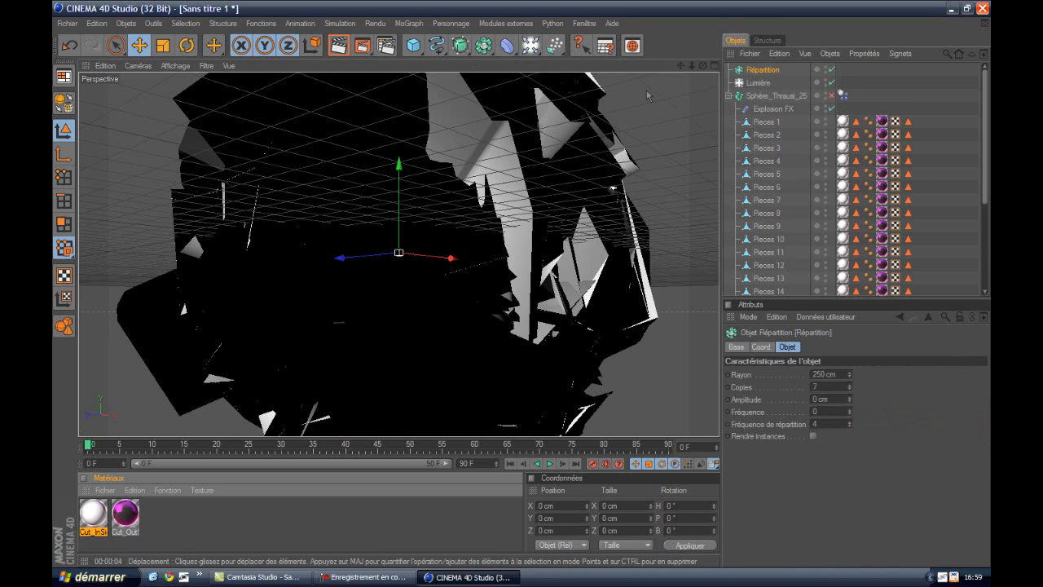
drag(762, 86, 764, 74)
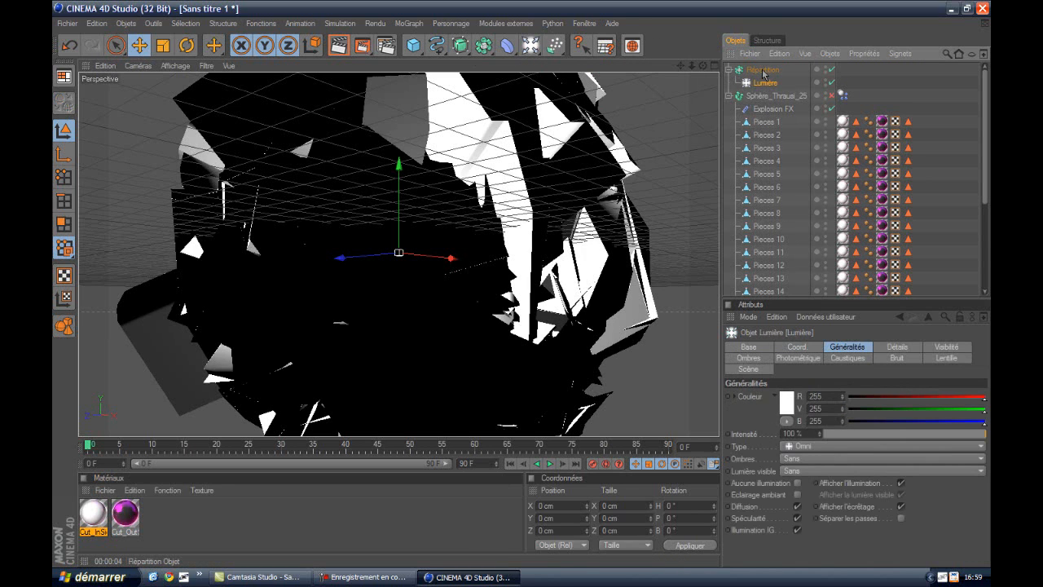
- Set the Répartition array to 10 copies and render the view of the sphere from a lower angle
click(763, 71)
click(816, 388)
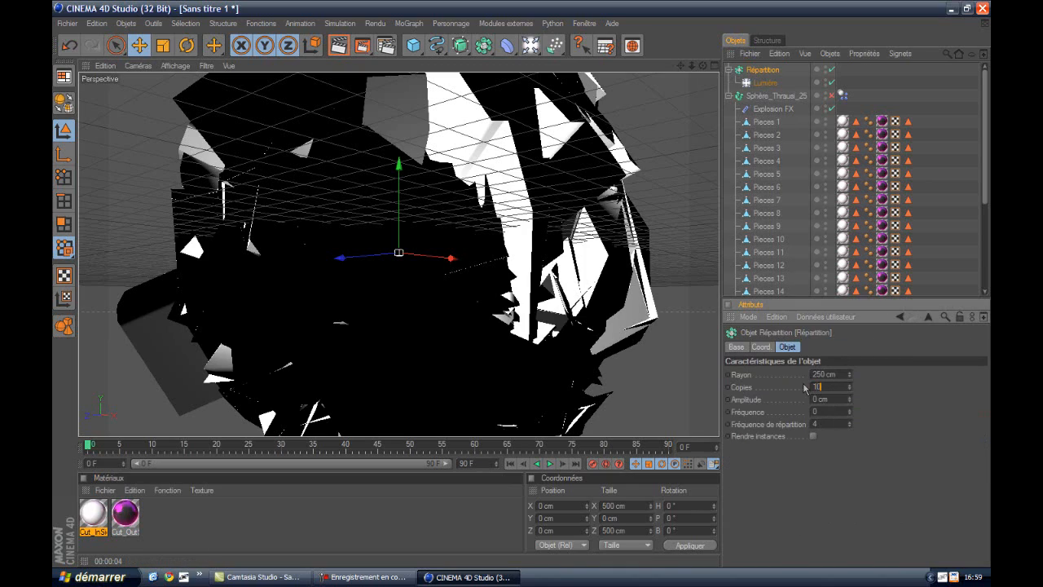
key(Return)
drag(702, 66, 456, 269)
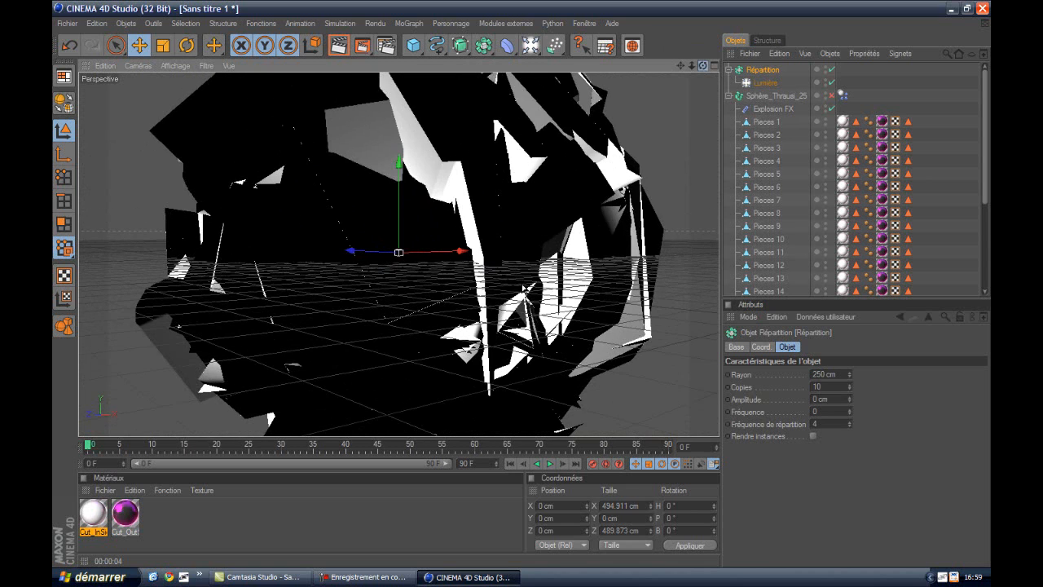
click(339, 47)
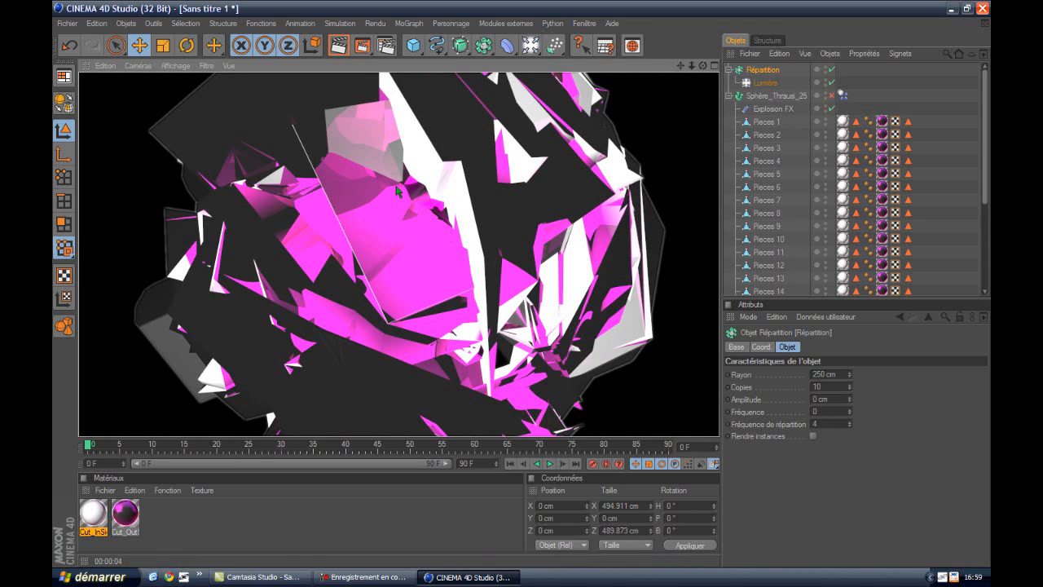
- Lighten the Cut_OutSide material's colour to RGB 52, 52, 52
double_click(124, 513)
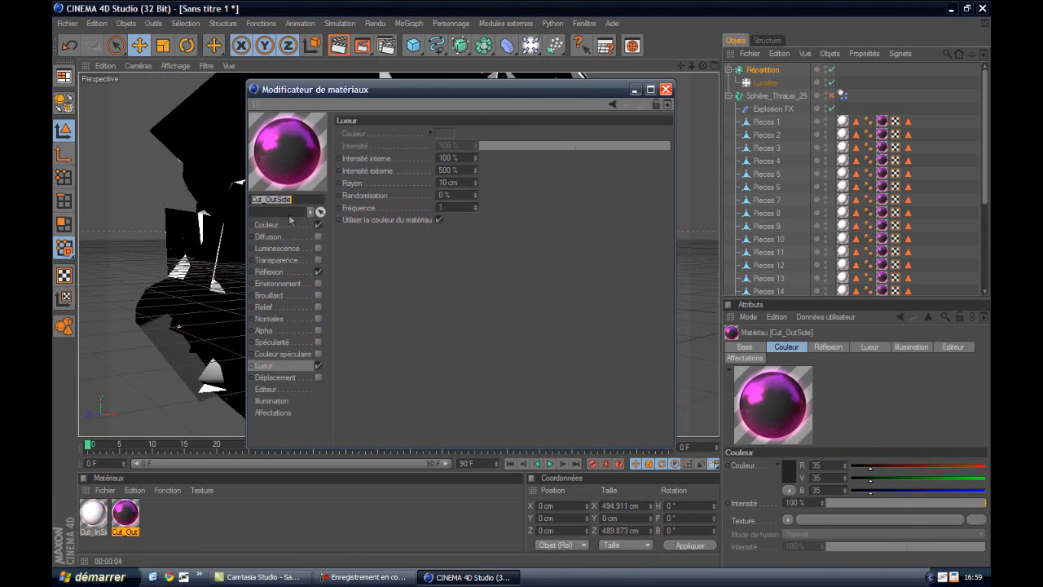
click(292, 223)
click(396, 146)
mouse_move(394, 147)
mouse_down()
mouse_move(350, 122)
mouse_move(330, 130)
mouse_move(324, 155)
mouse_up()
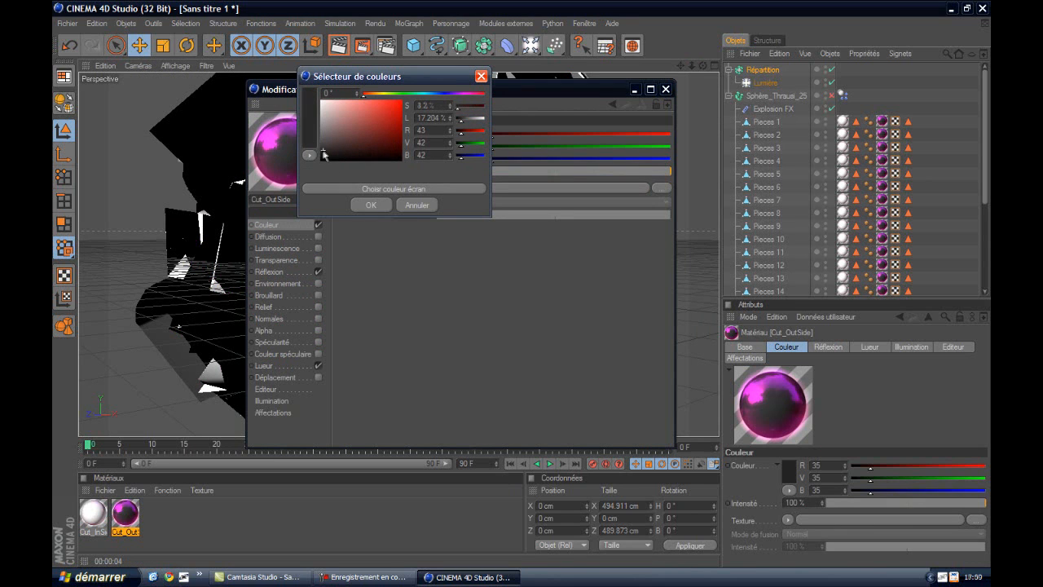
click(369, 204)
click(665, 89)
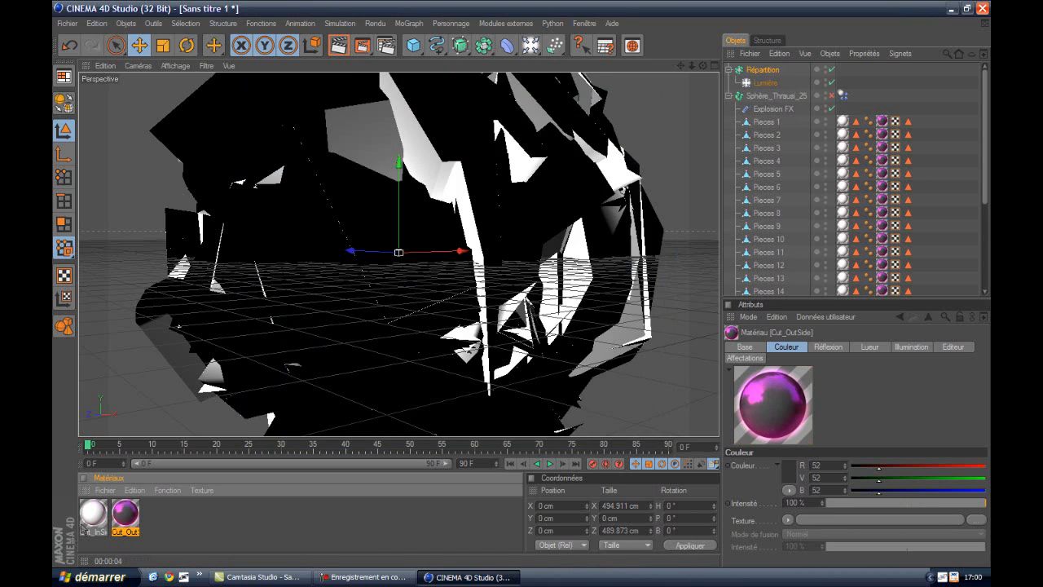
- Re-enable the use of the material colour in the Cut_InSide Lueur channel and render the active view
double_click(90, 517)
click(269, 365)
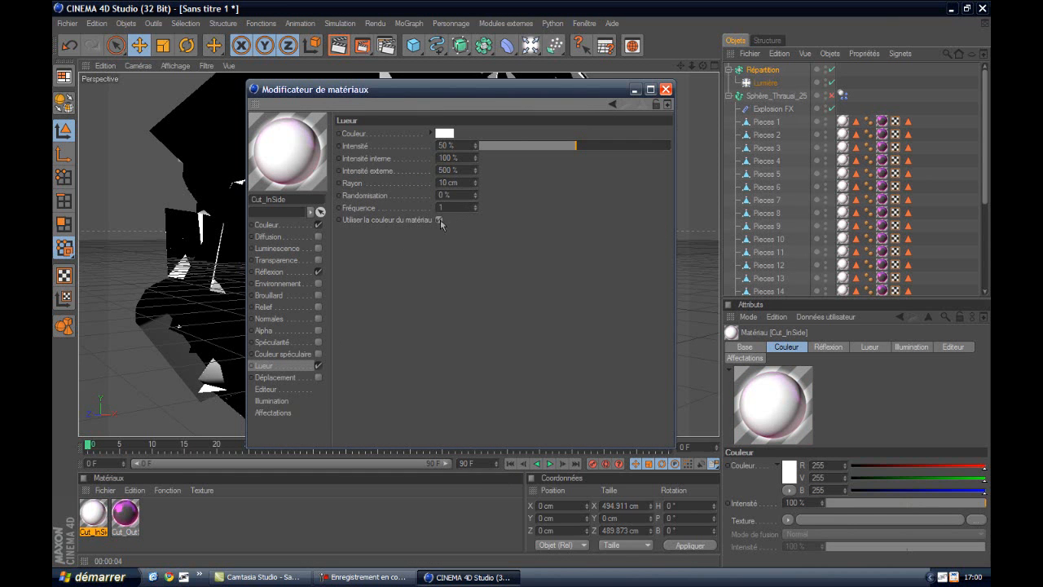
click(665, 89)
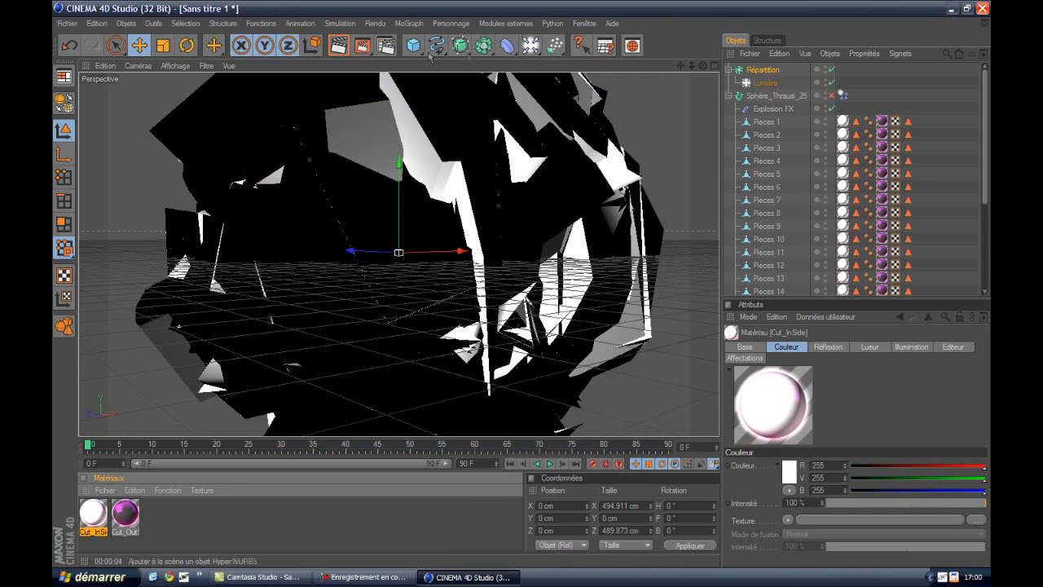
click(339, 49)
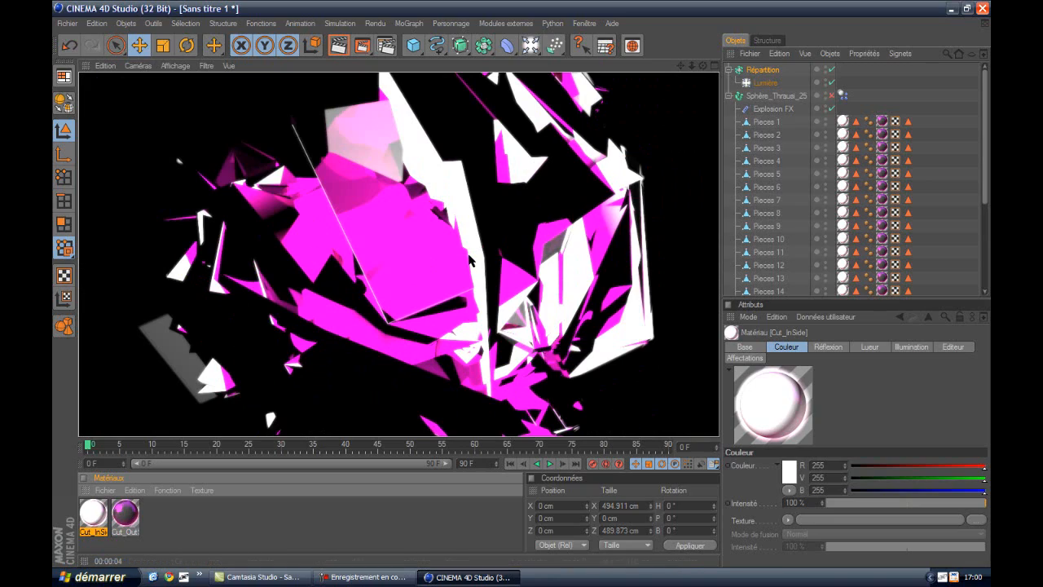
- Render previews of the shattered sphere from a new angle and from a close-up among the shards
drag(703, 67, 567, 325)
drag(524, 290, 689, 32)
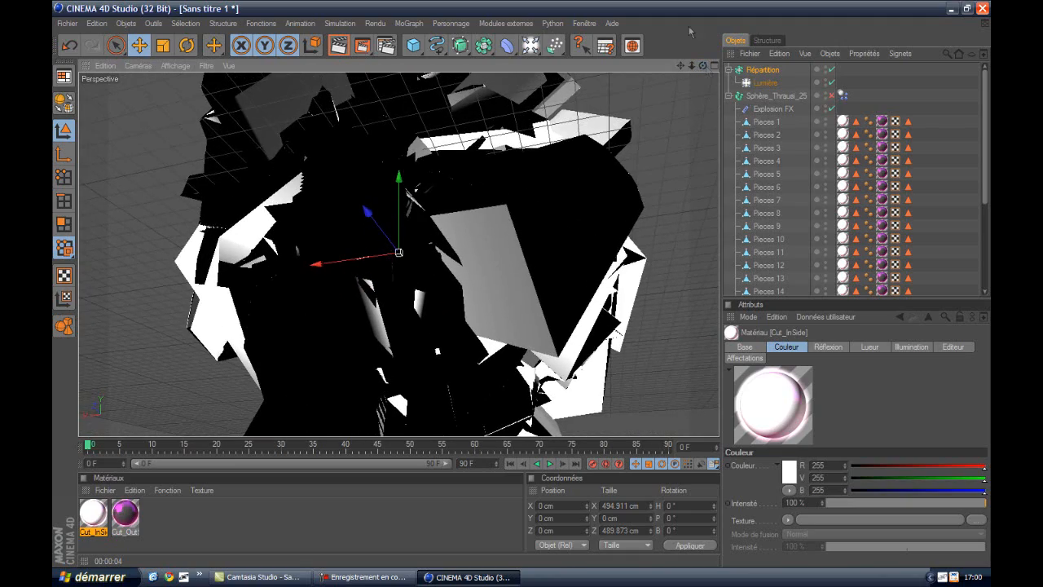
click(341, 46)
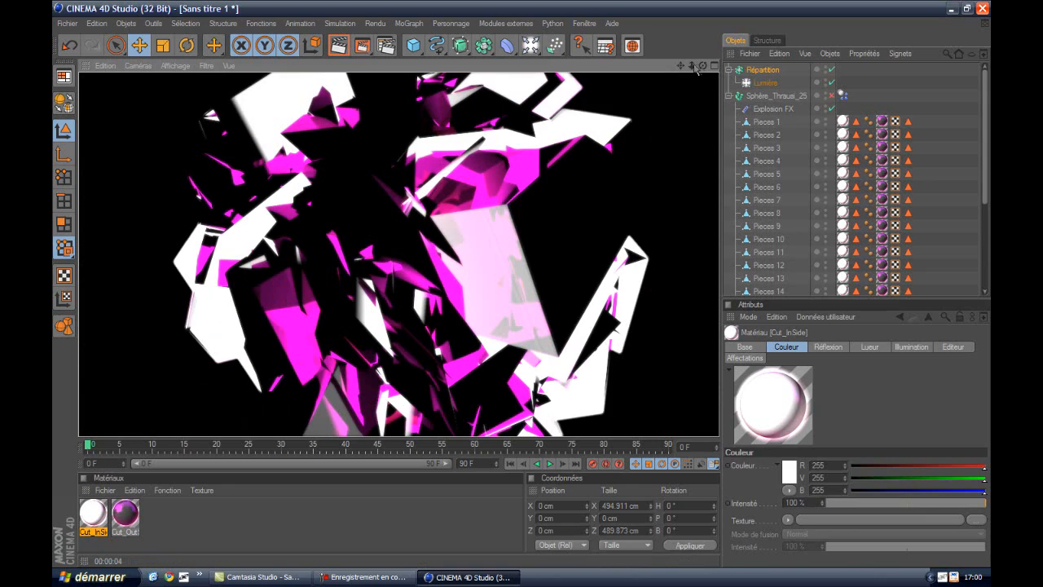
drag(693, 65, 522, 289)
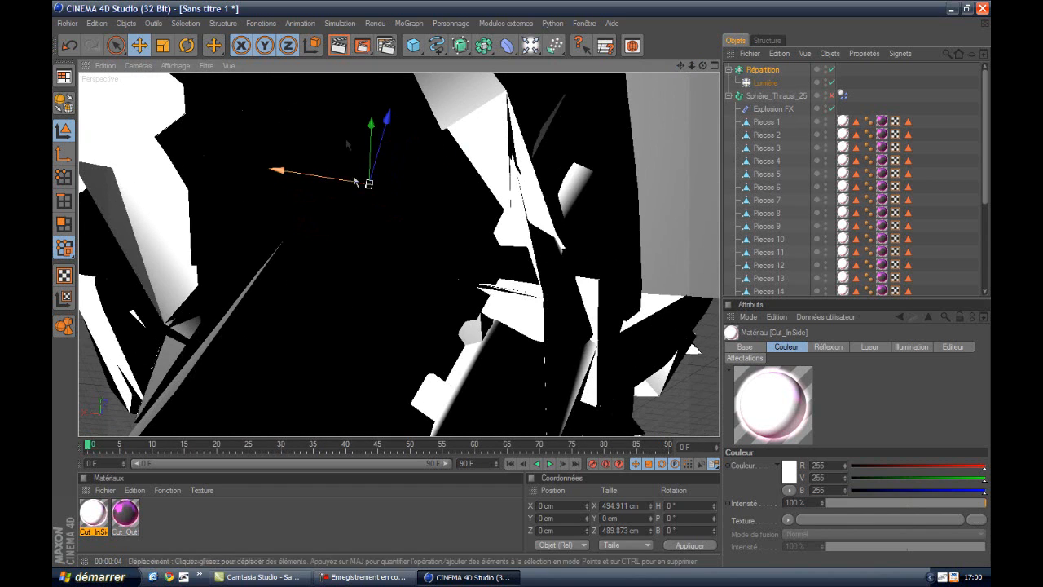
click(339, 51)
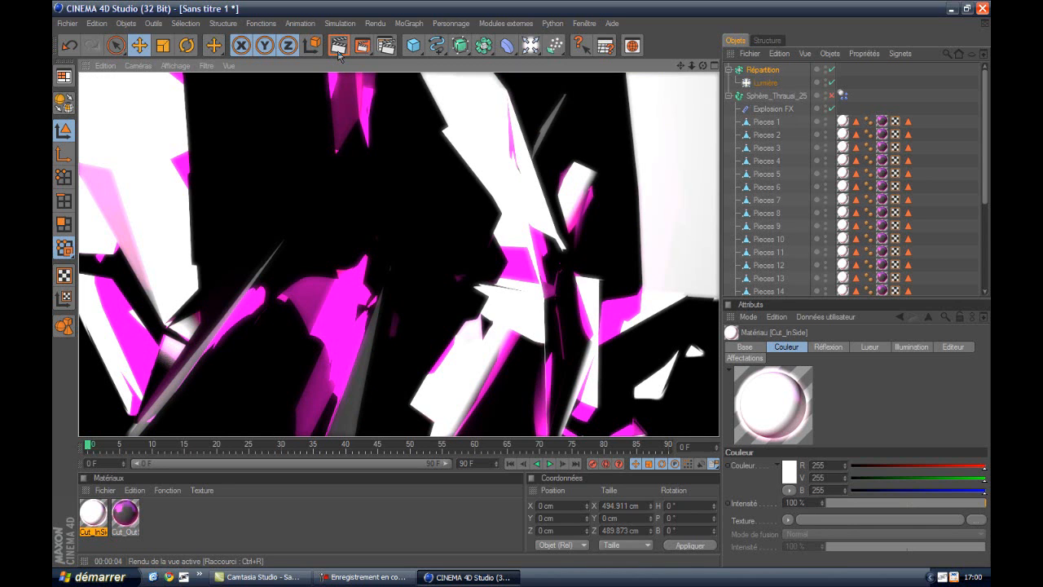
- Set the fragment thickness variation of the Explosion FX deformer to 25 %
click(774, 109)
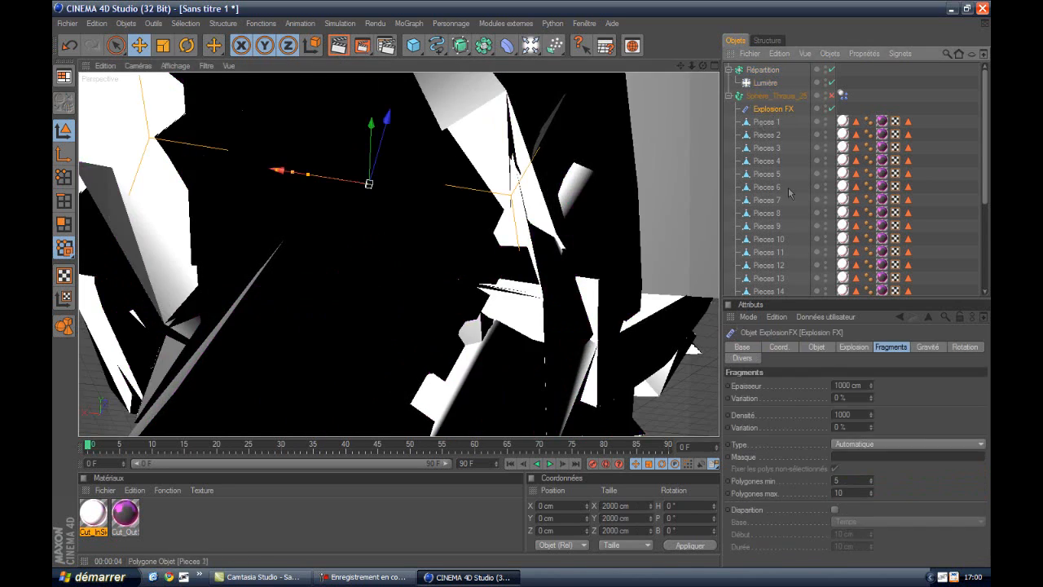
click(840, 398)
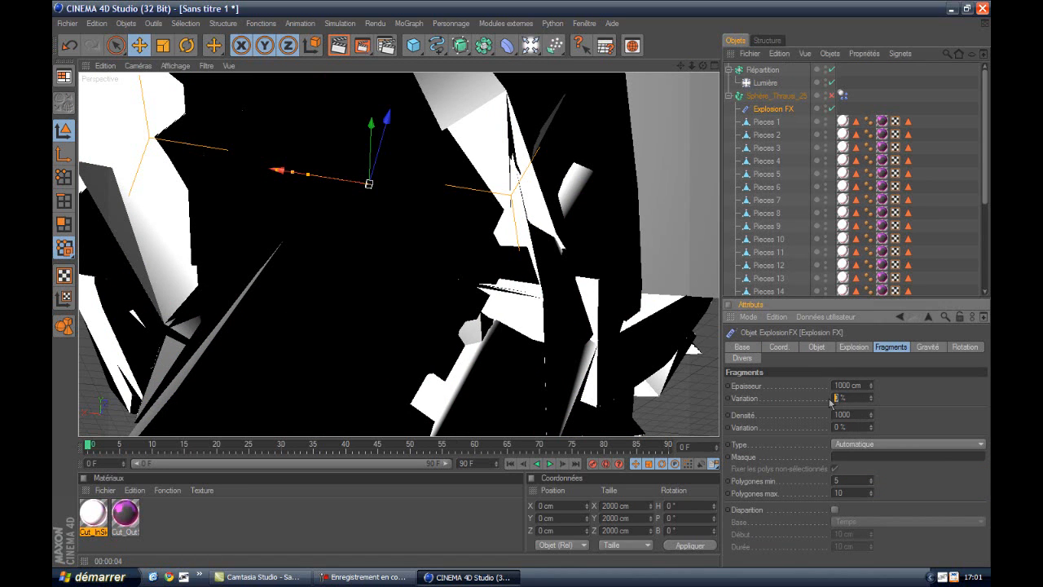
key(Return)
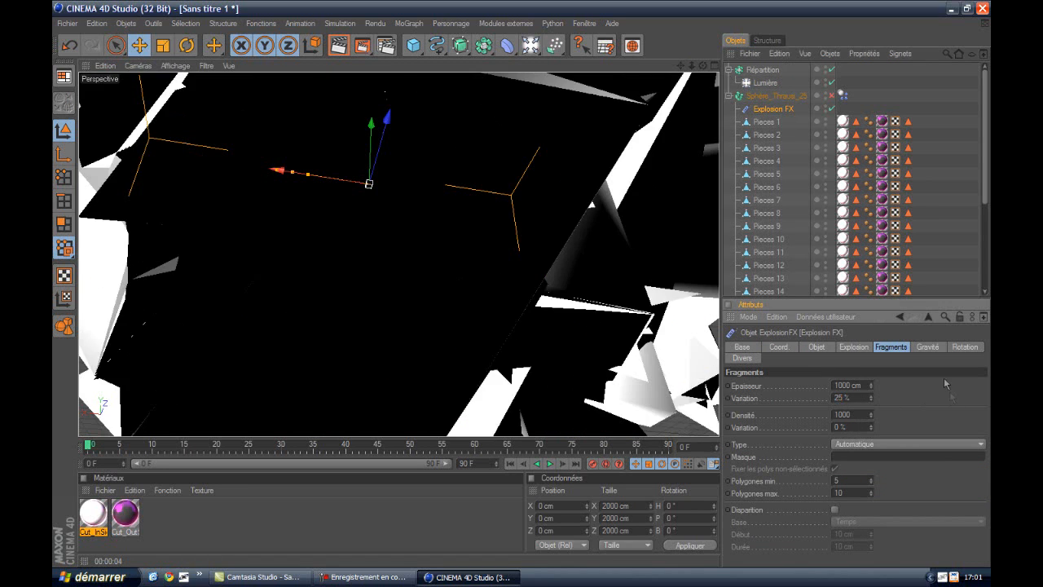
- Select Pieces 1, 6, 10 and 13 of the shattered sphere and rotate them together to a pitch of about -60°
click(776, 123)
ctrl+click(773, 188)
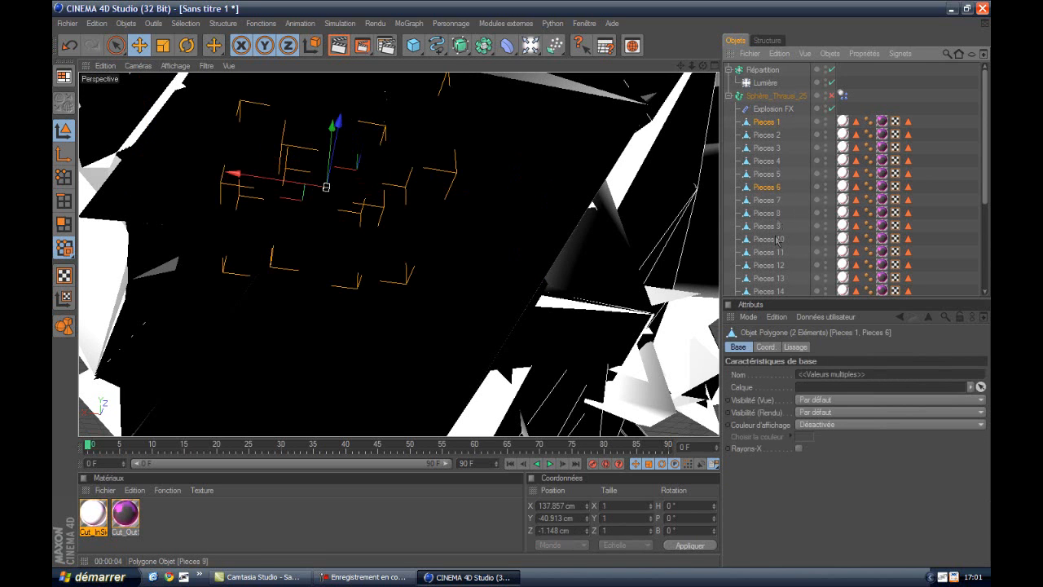
ctrl+click(771, 240)
ctrl+click(771, 279)
key(r)
mouse_move(330, 233)
mouse_down()
mouse_move(336, 245)
mouse_move(334, 227)
mouse_move(327, 236)
mouse_up()
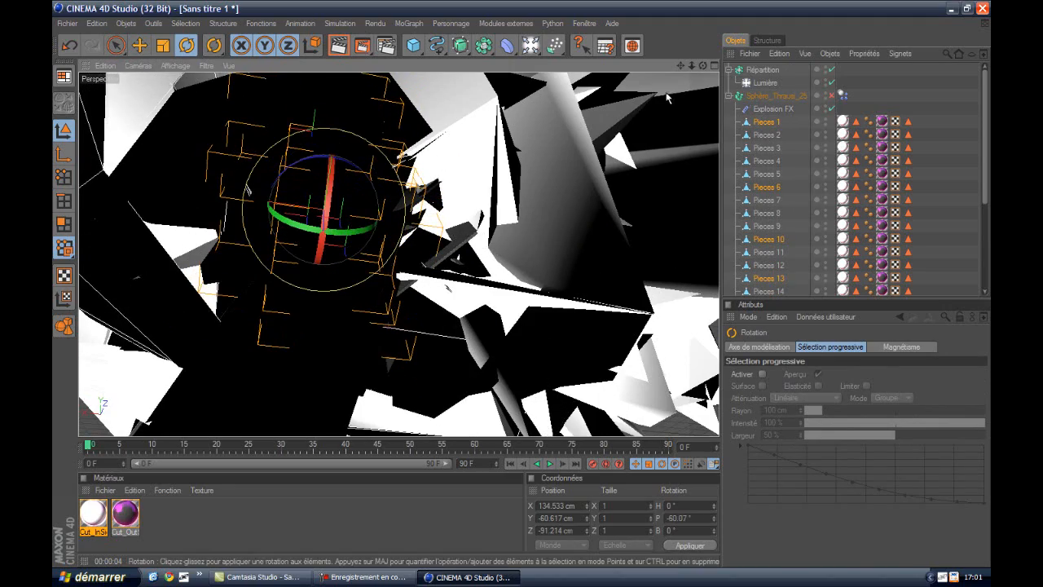
- Rotate an outer fragment, and rotate the Pieces 2 fragment to a pitch of about -245°
drag(691, 65, 482, 311)
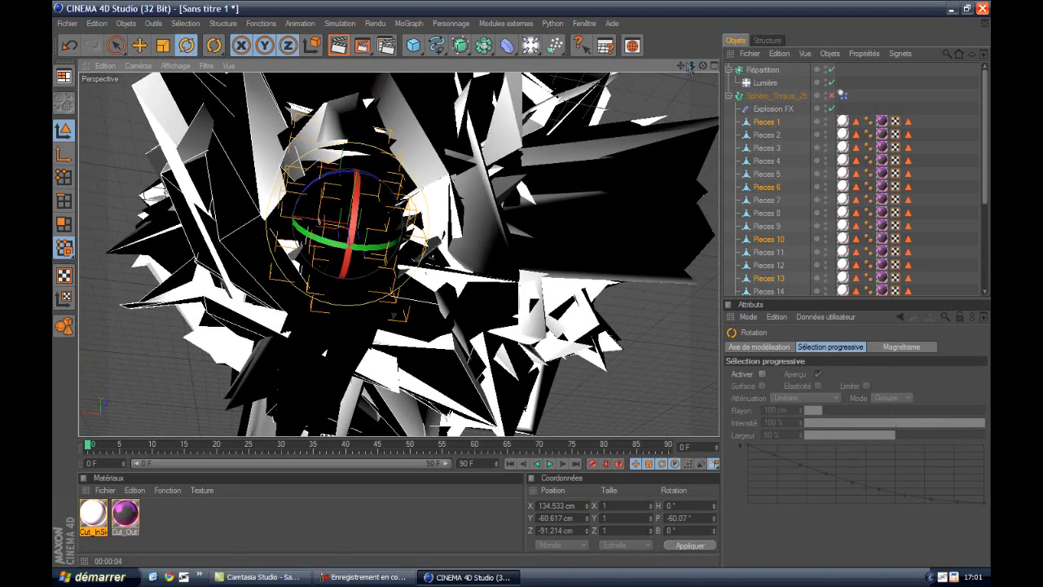
click(580, 177)
drag(472, 194, 392, 176)
click(377, 302)
drag(371, 228, 377, 82)
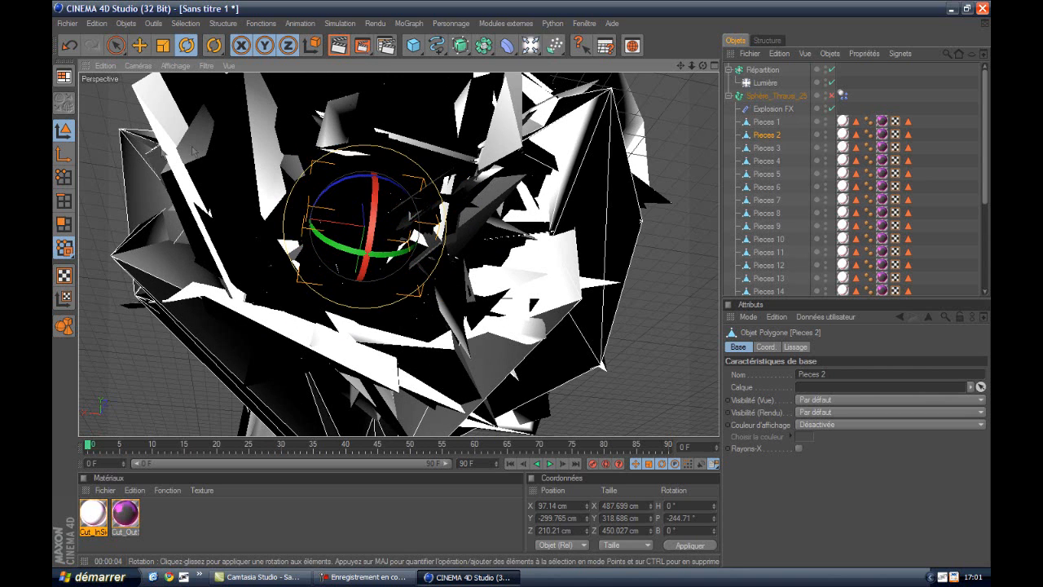
- Rotate two more fragments individually, turning Pieces 25 to a pitch of about -108° and a bank of about -79°
click(229, 214)
drag(349, 218, 287, 170)
click(350, 204)
drag(429, 187, 352, 220)
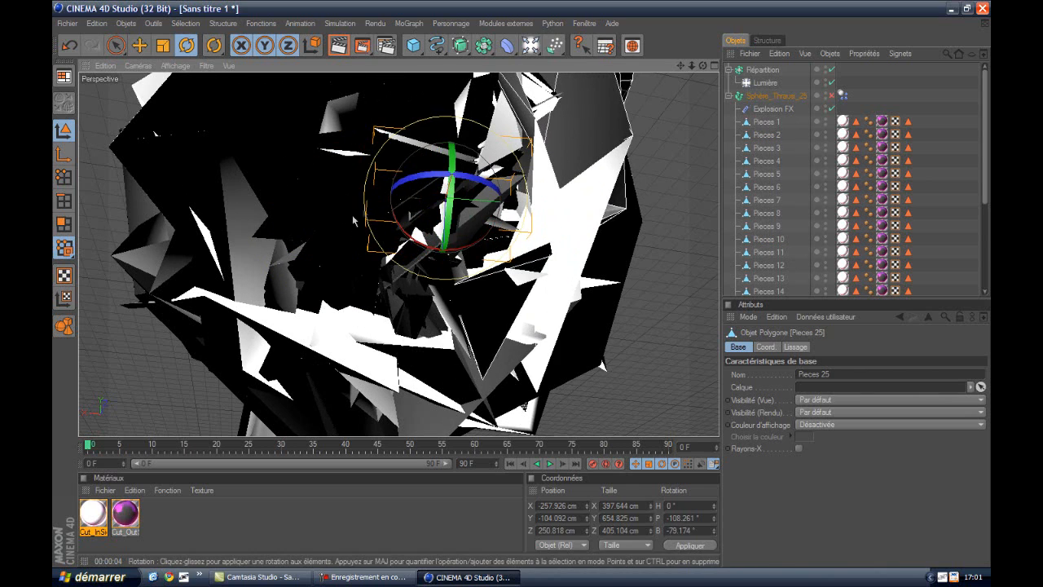
- Rotate Pieces 16 to a pitch of about 198° and Pieces 24 to a pitch of about 155°
click(355, 192)
drag(439, 194, 420, 180)
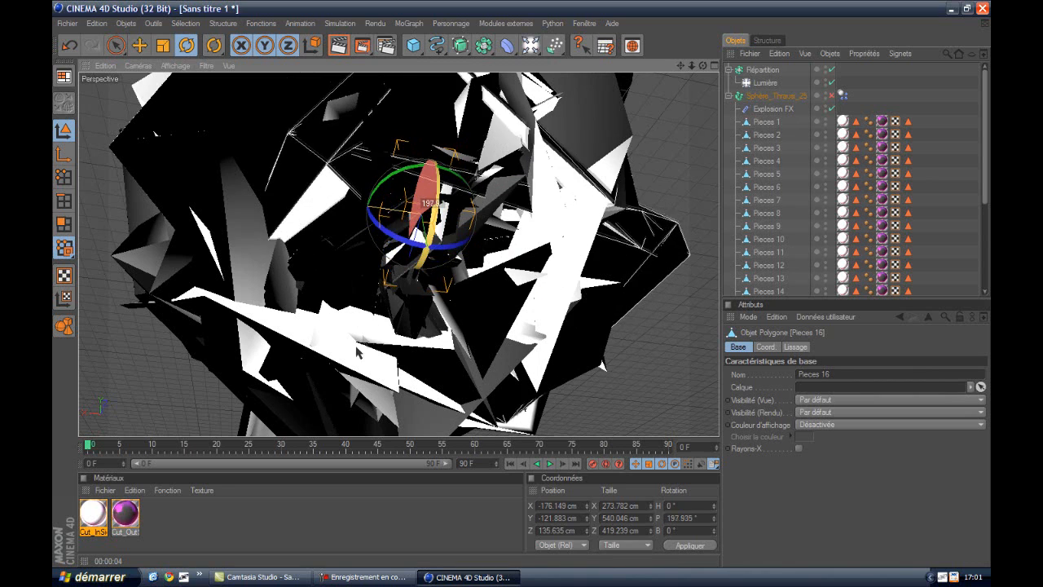
click(342, 269)
drag(343, 268, 391, 64)
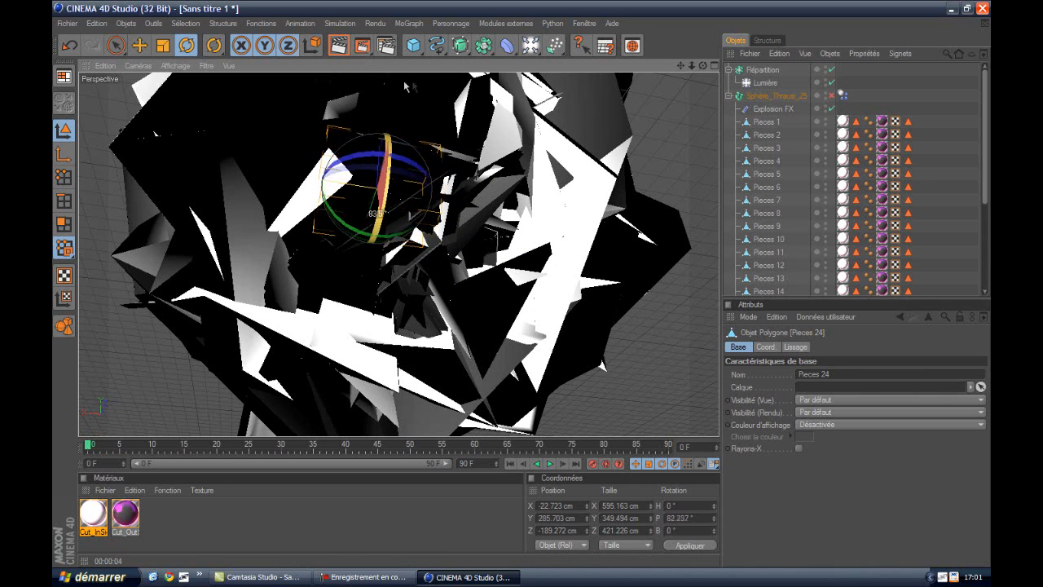
drag(374, 85, 387, 85)
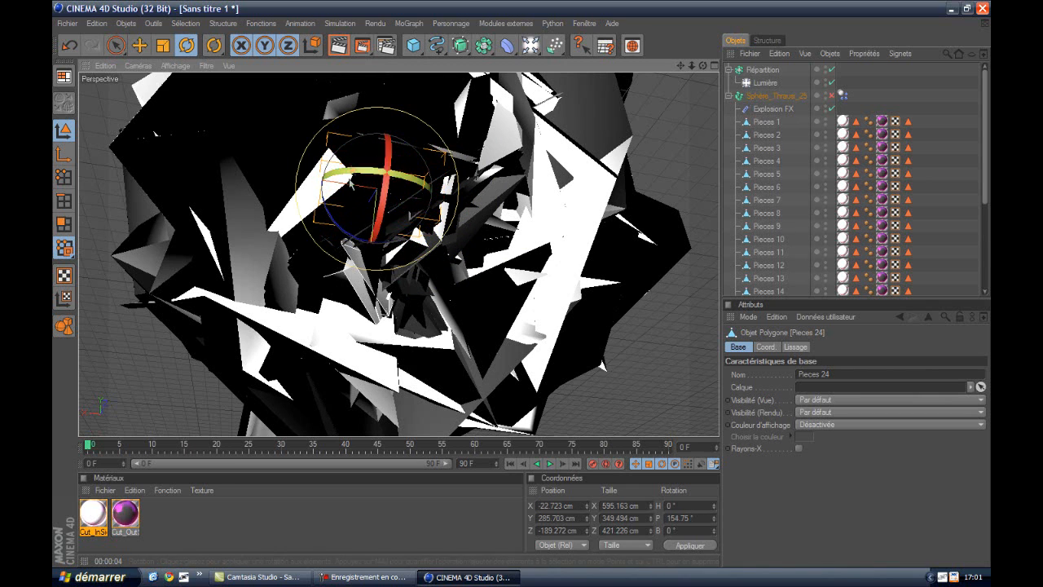
- Rotate the Pieces 13 fragment to a pitch of about 47°
click(361, 231)
drag(362, 231, 365, 190)
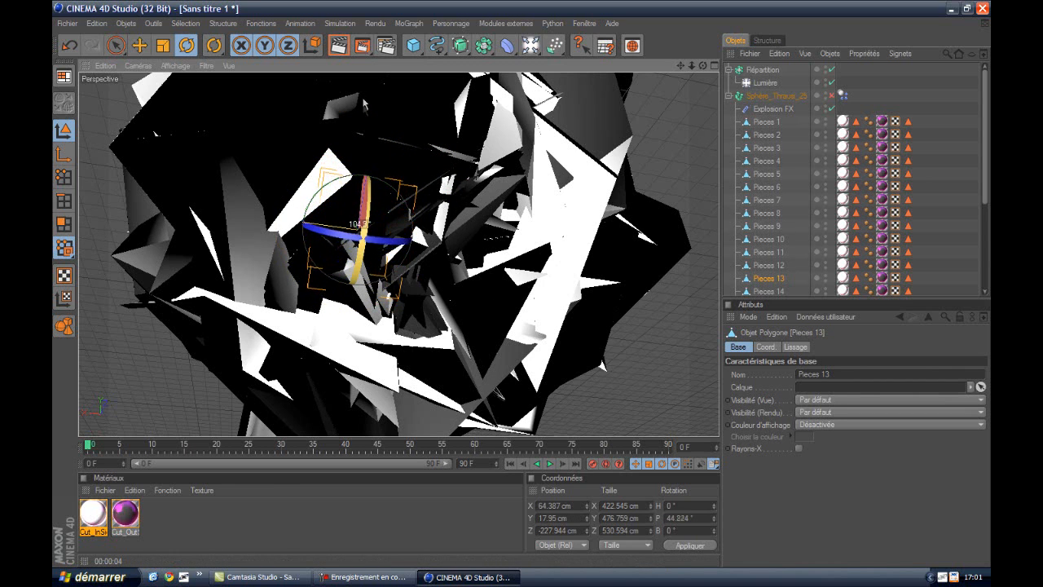
drag(364, 104, 367, 108)
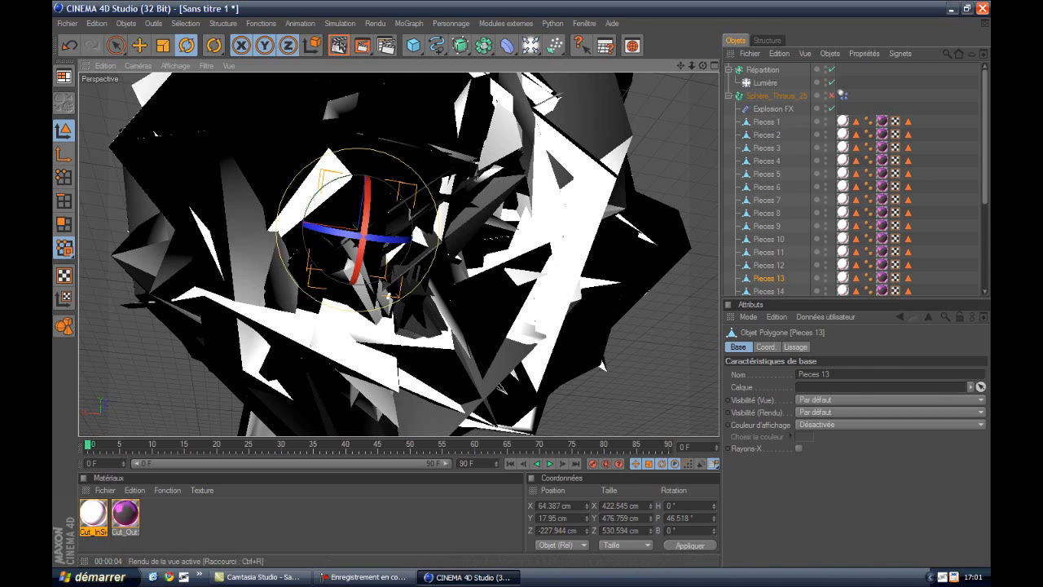
- Frame the rearranged shards close up and render a preview of the active view
drag(691, 68, 383, 55)
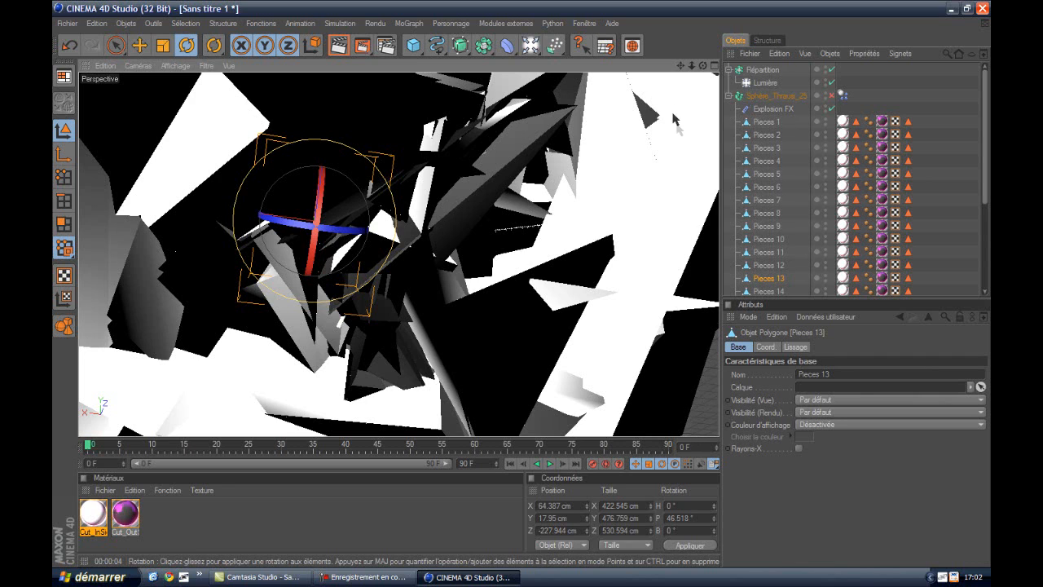
alt+drag(674, 124, 524, 290)
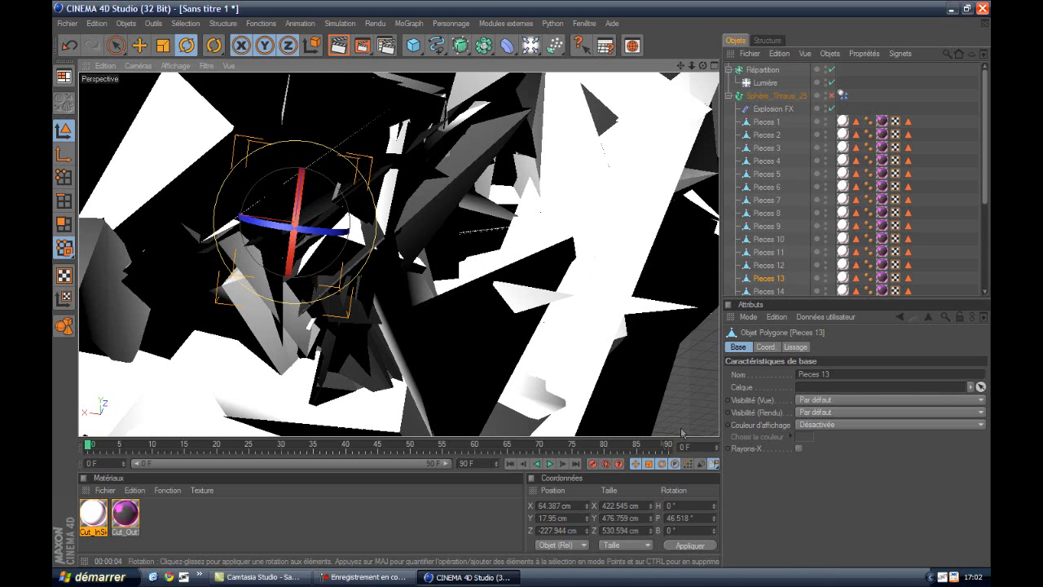
click(338, 46)
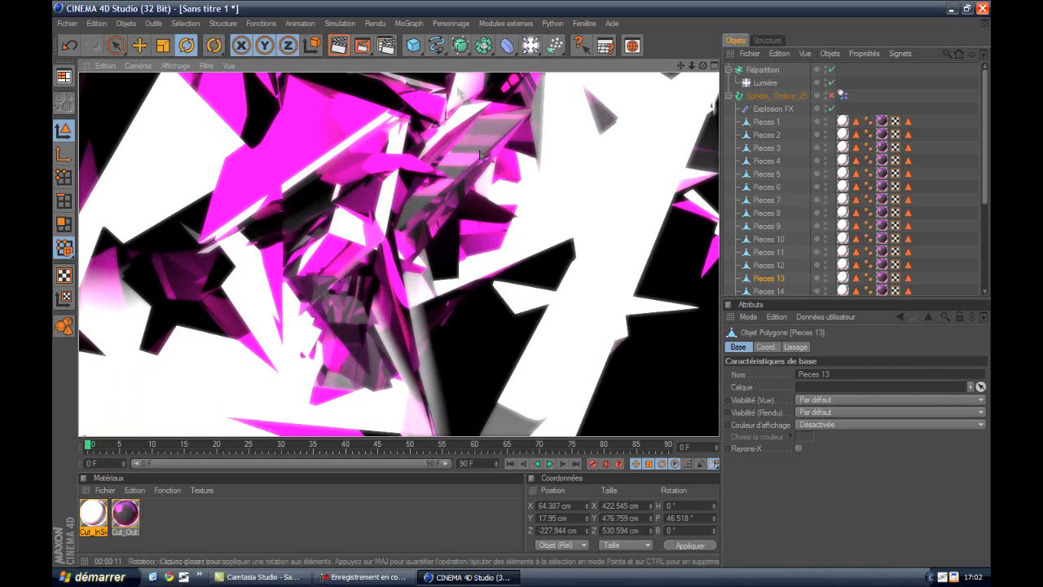
- Create a MoText object with a duplicate and set the text alignment of both to Centré
click(415, 24)
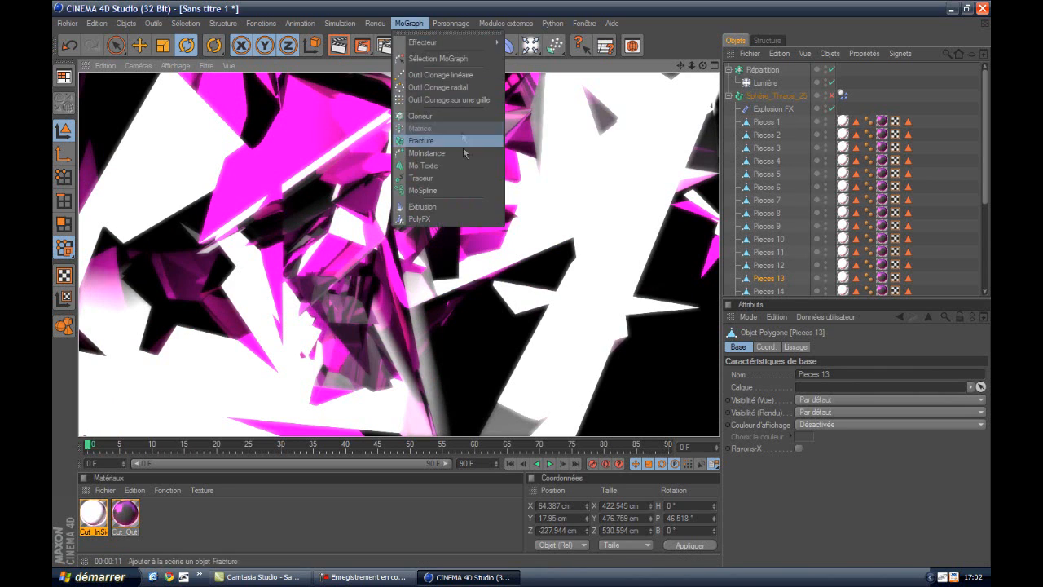
click(464, 165)
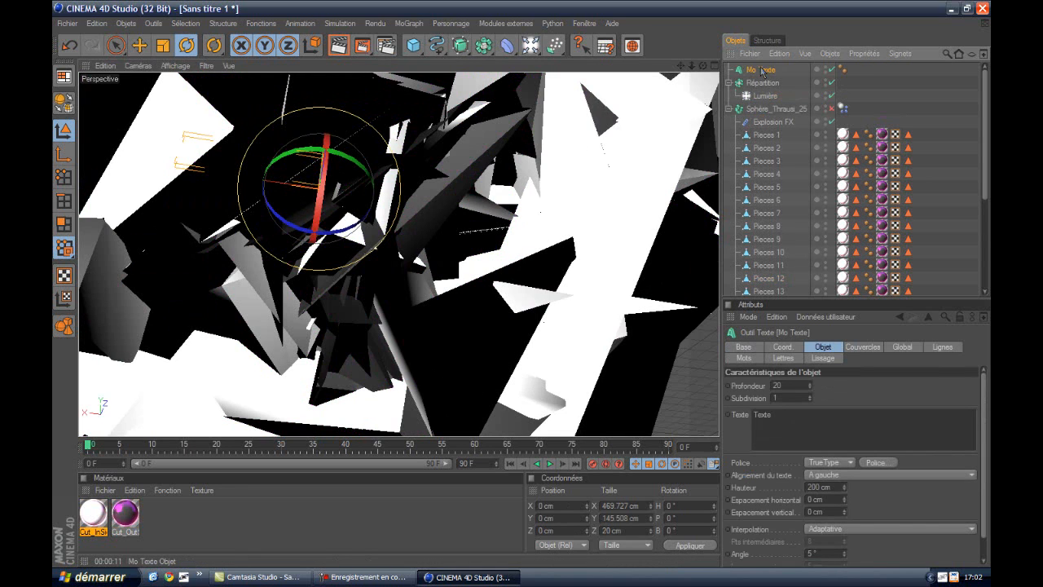
key(ctrl+v)
ctrl+click(764, 84)
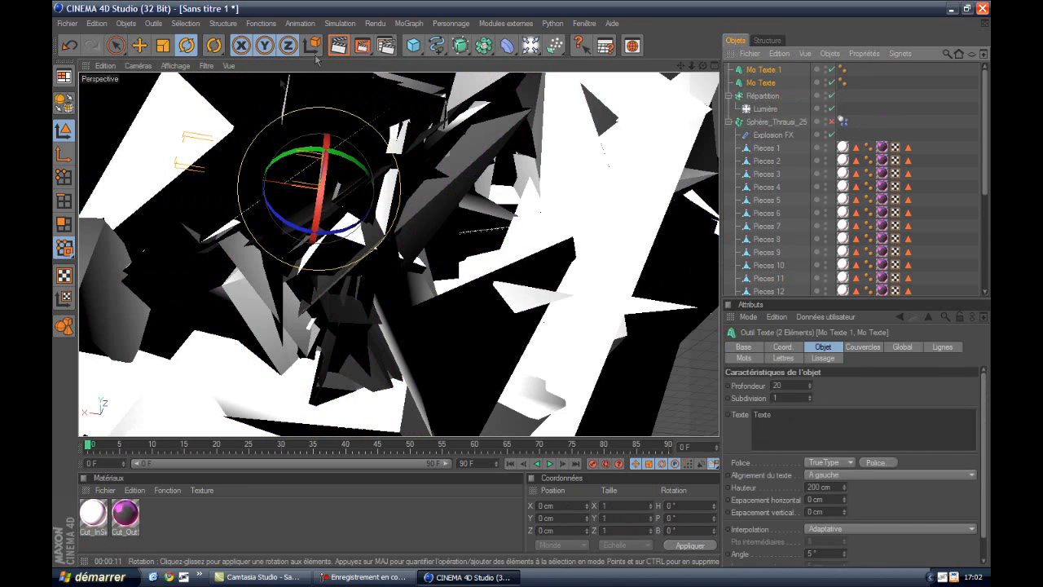
click(837, 476)
click(842, 497)
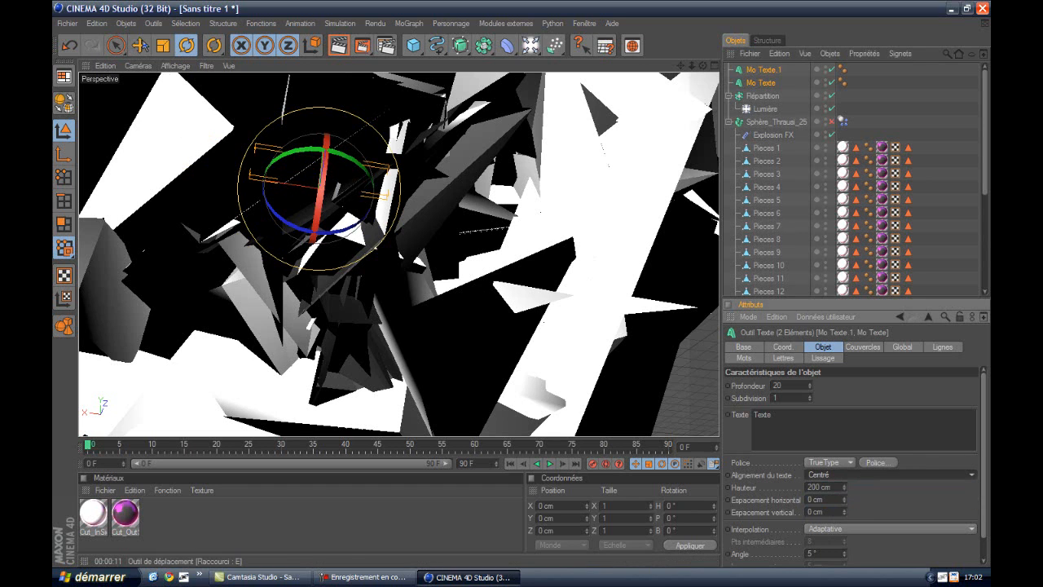
- Move both text objects in front of the shards and rotate them to about H 169°, P 51°, B 320°
click(139, 44)
drag(325, 146, 307, 361)
drag(307, 320, 309, 296)
drag(308, 336, 755, 274)
click(187, 47)
drag(351, 175, 358, 245)
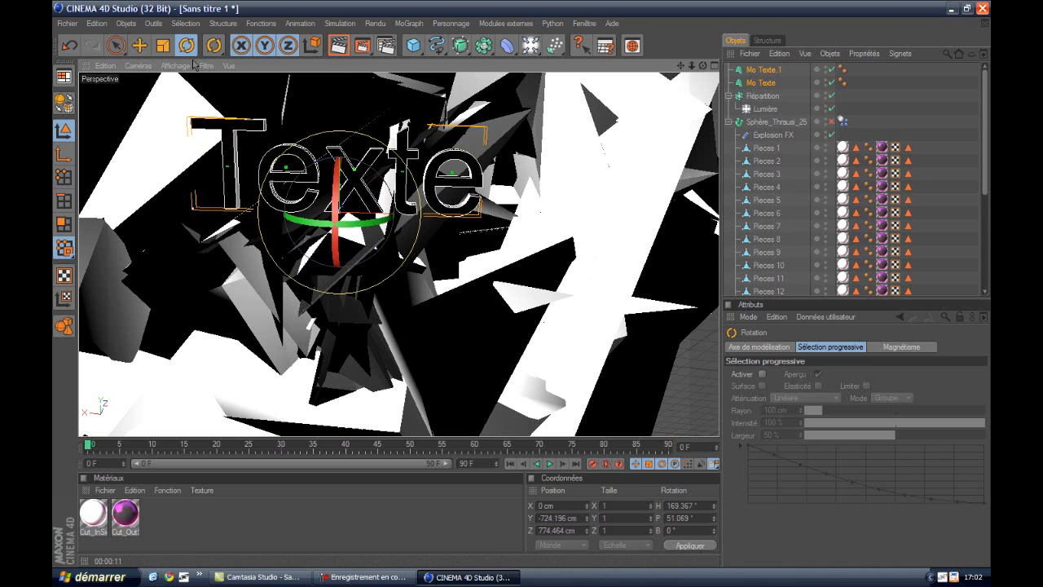
drag(295, 191, 281, 226)
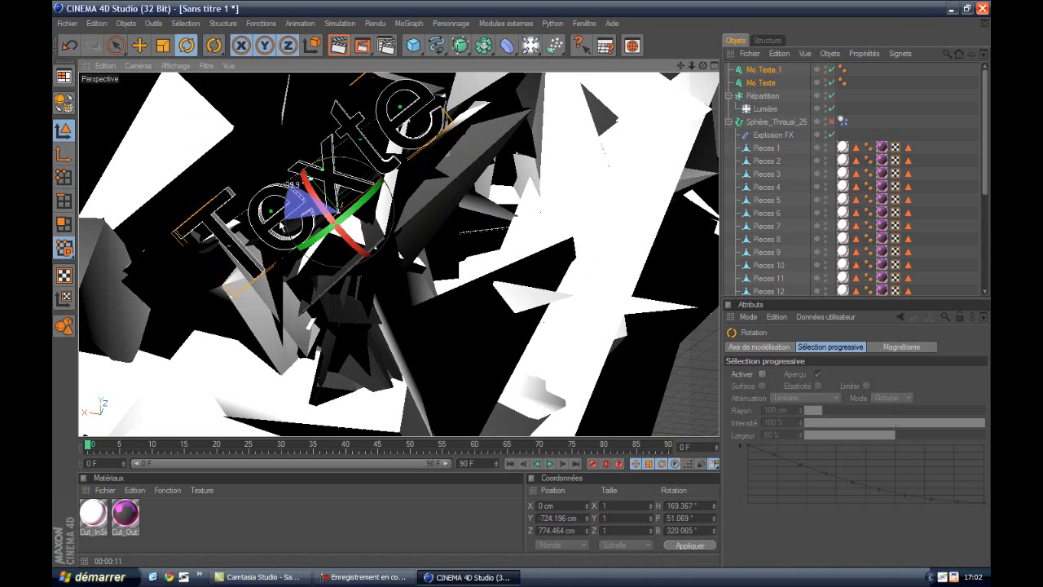
- Shift the tilted text objects to about X 82 cm, Y -730 cm, Z 752 cm
key(e)
drag(369, 200, 473, 248)
drag(522, 285, 522, 284)
drag(358, 159, 356, 161)
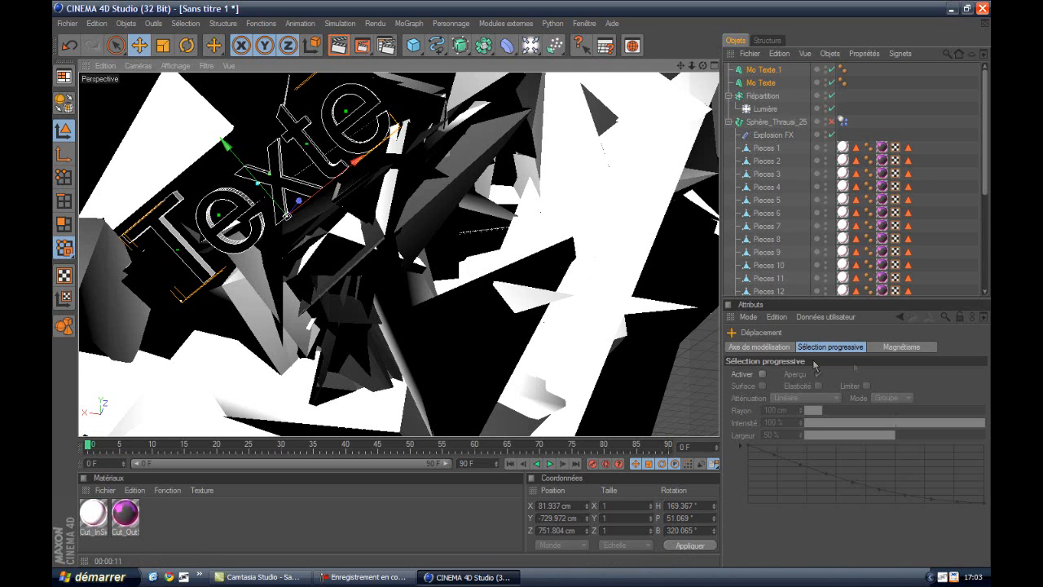
- Replace the default text of both MoText objects with "Fuck U"
click(765, 80)
click(823, 348)
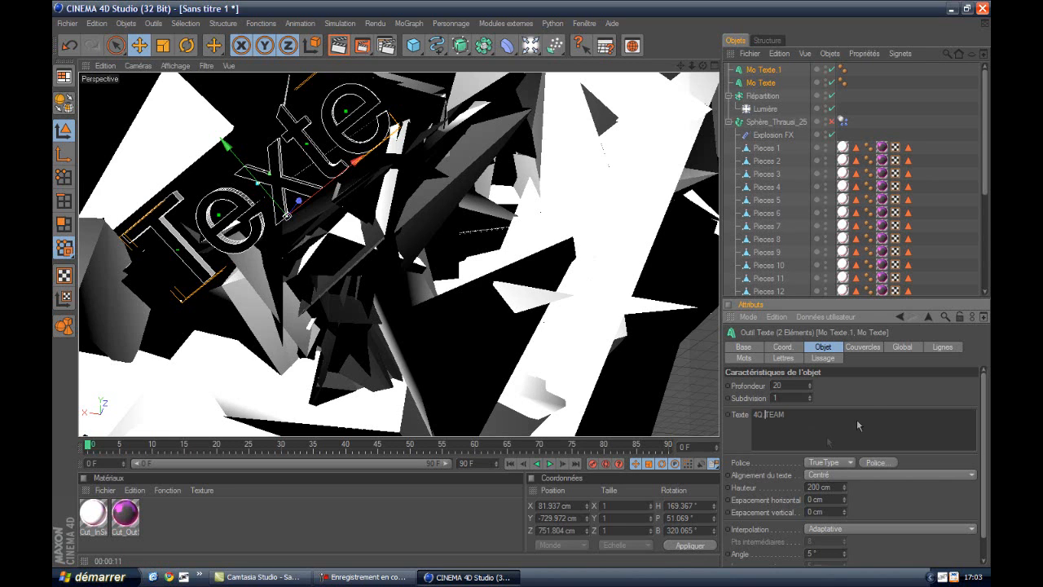
click(871, 393)
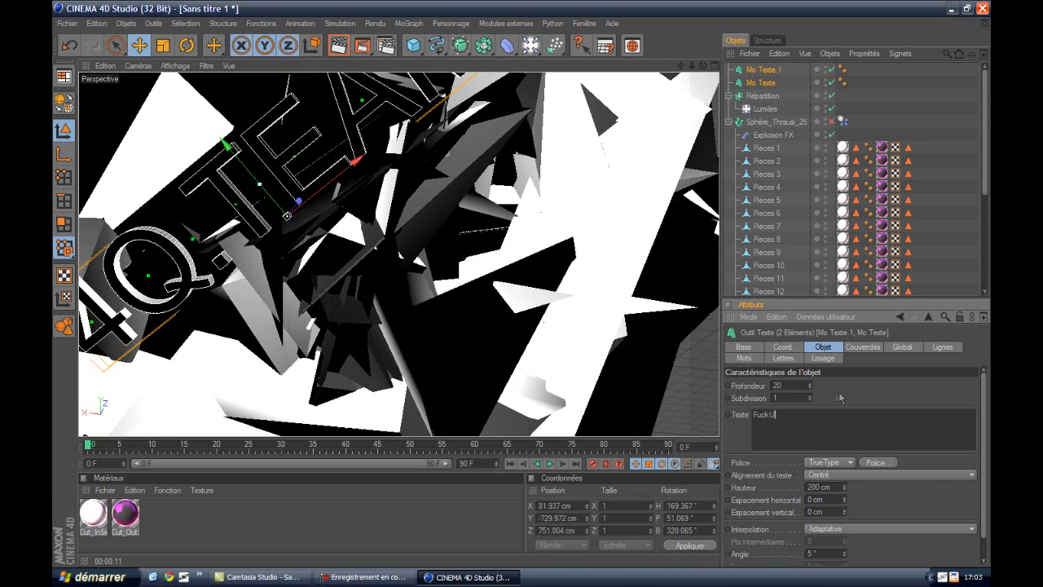
- Reposition both text objects over the shards at about X 57 cm, Y -783 cm, Z 719 cm
mouse_move(258, 183)
mouse_down()
mouse_move(263, 225)
mouse_move(523, 289)
mouse_up()
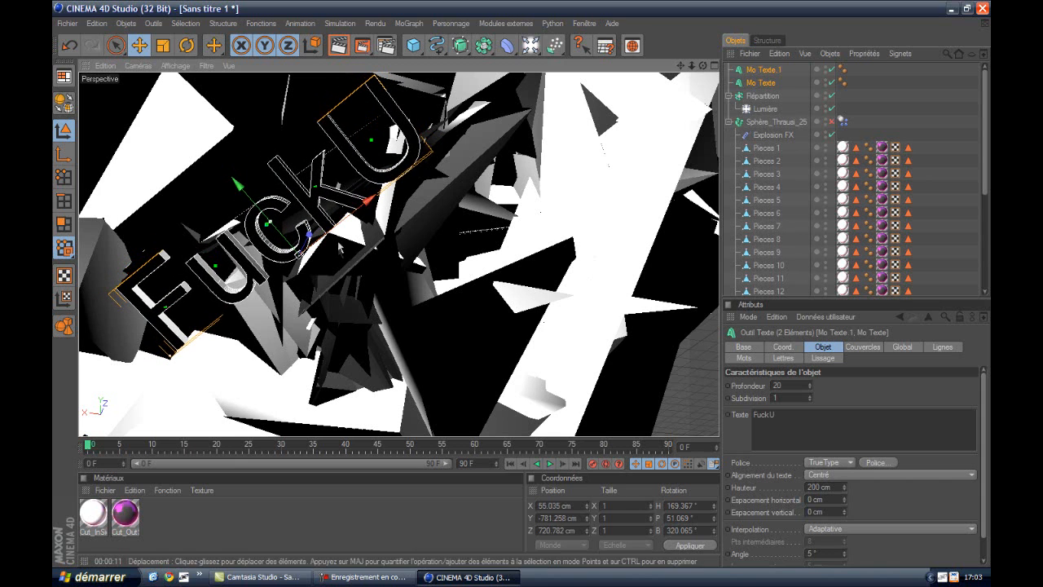
key(r)
drag(325, 239, 523, 289)
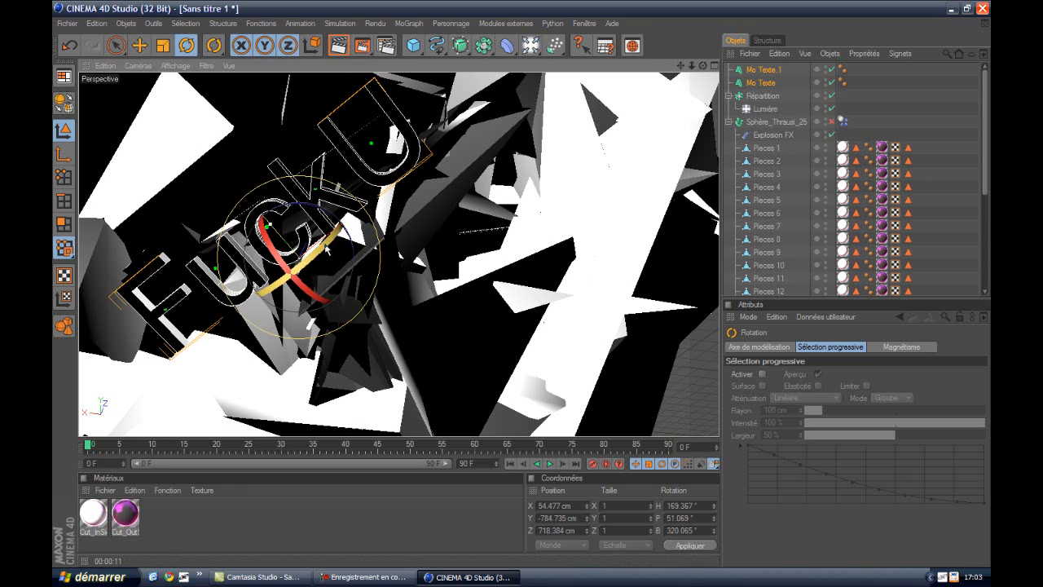
drag(319, 255, 523, 289)
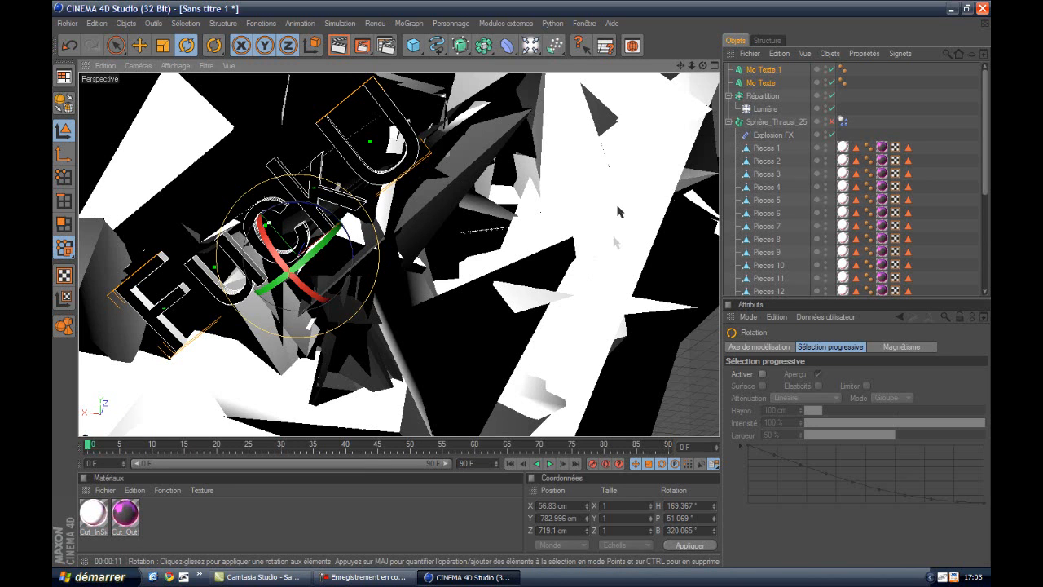
- Set the extrusion depth of the Mo Texte object to 50
drag(703, 66, 522, 288)
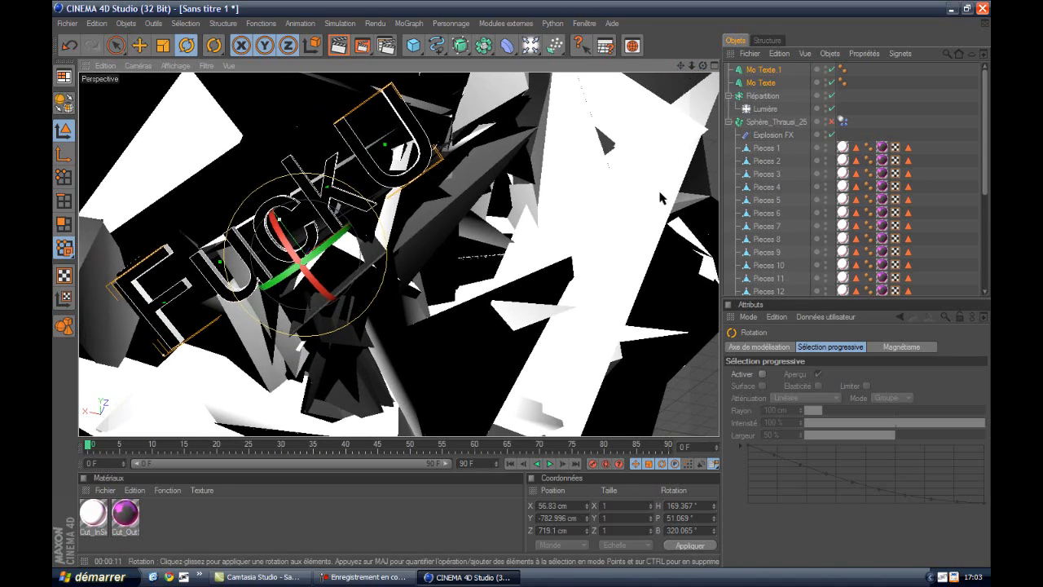
click(756, 82)
drag(792, 387, 750, 388)
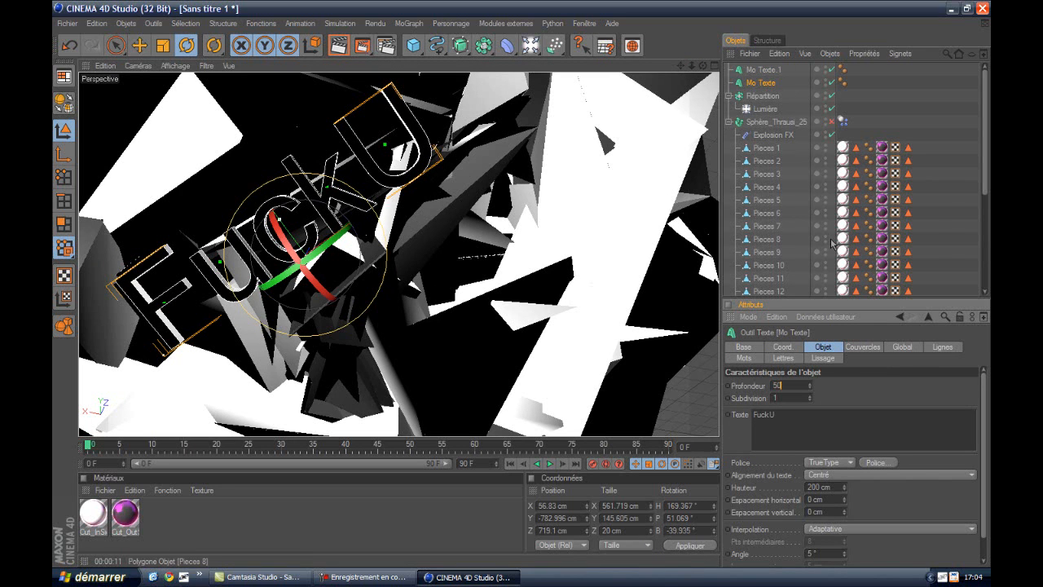
key(Return)
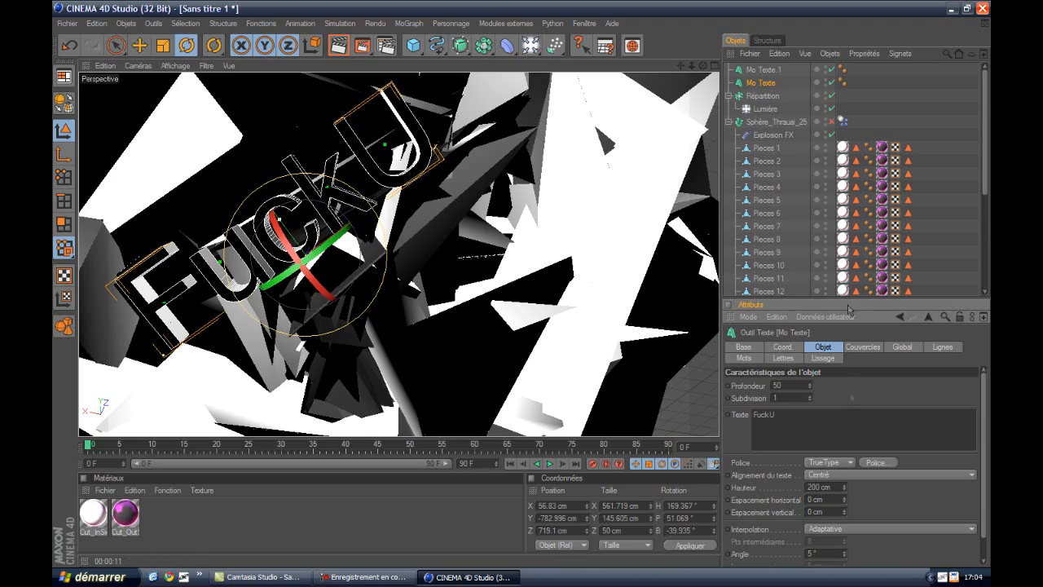
- Offset the Mo Texte 1 copy from the thicker text to about X 54 cm, Y -769 cm, Z 707 cm
click(777, 71)
drag(703, 66, 521, 283)
drag(702, 66, 522, 285)
drag(683, 66, 522, 288)
drag(684, 70, 522, 288)
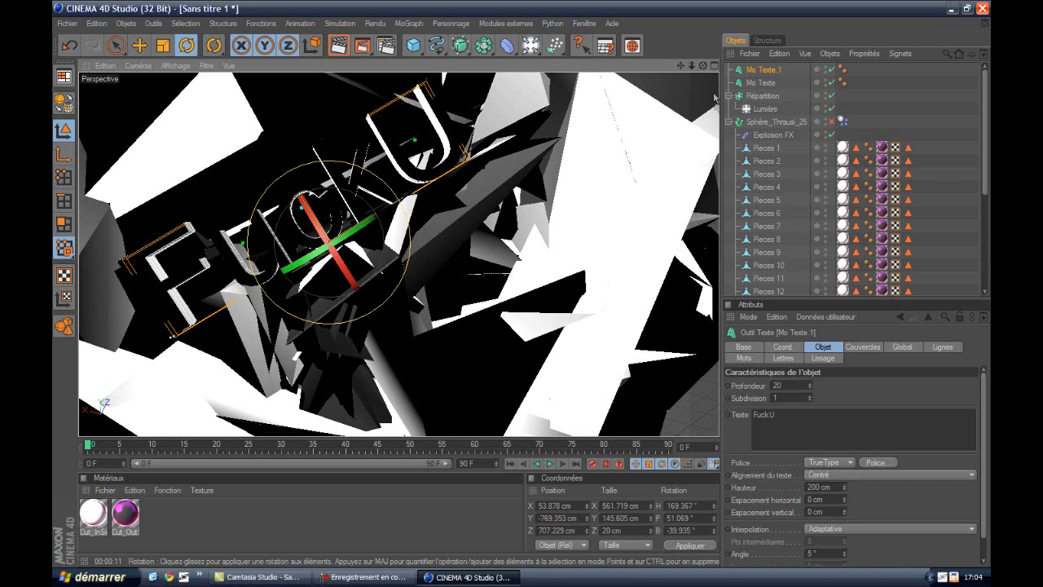
click(765, 83)
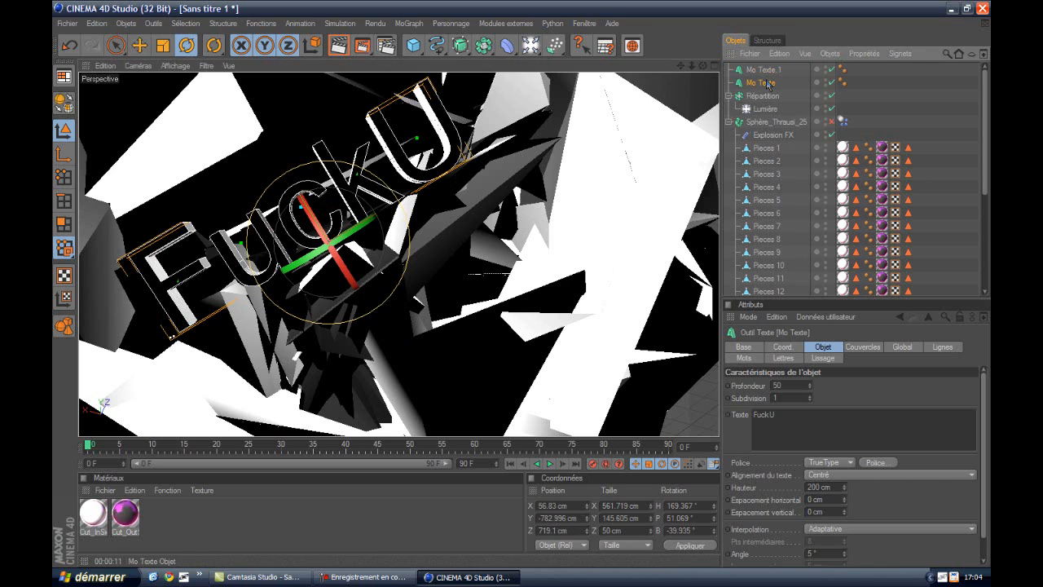
click(768, 71)
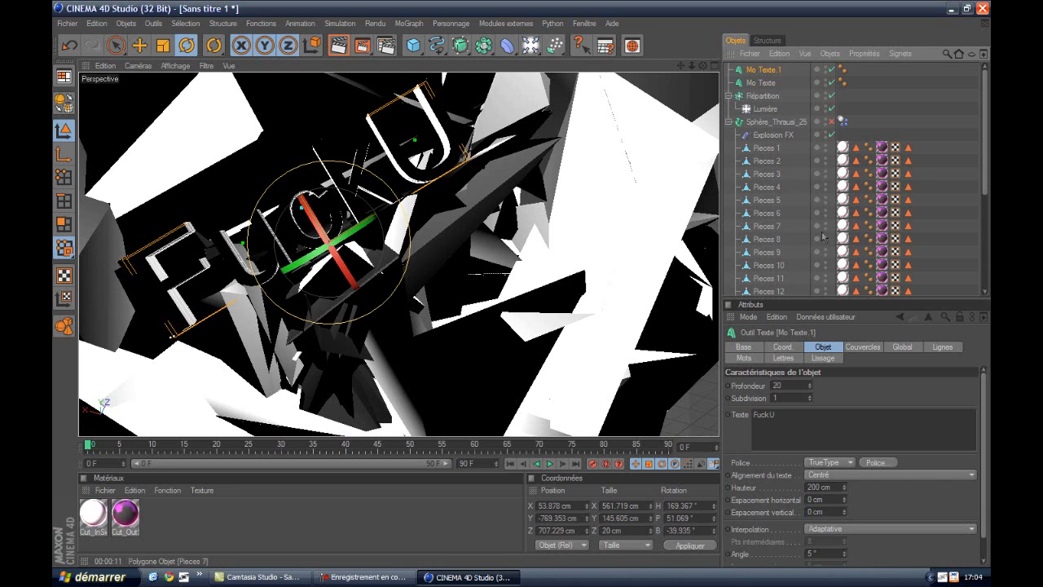
- Set both the start and end caps of Mo Texte 1 to Couvercle et biseau
click(863, 346)
click(848, 385)
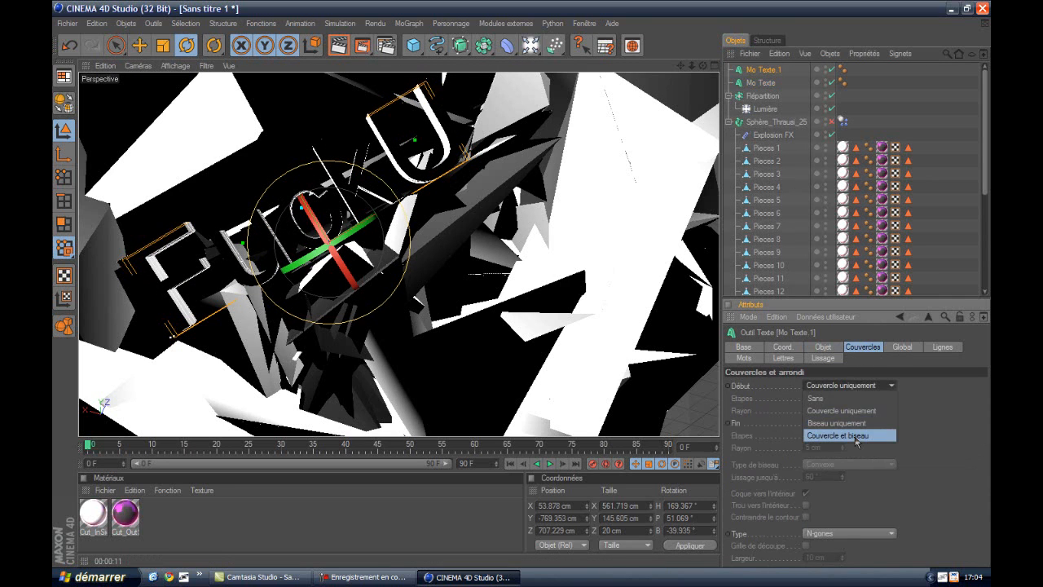
click(835, 432)
click(862, 423)
click(838, 472)
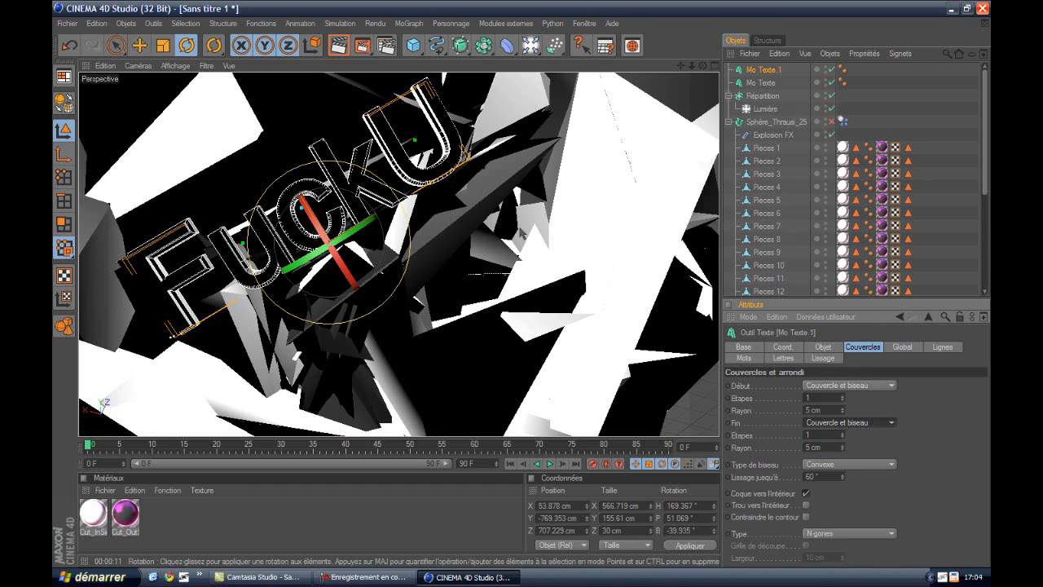
- Change the font of both Mo Texte objects together to an angular display typeface and set their text height to 150 cm
ctrl+click(761, 83)
click(824, 349)
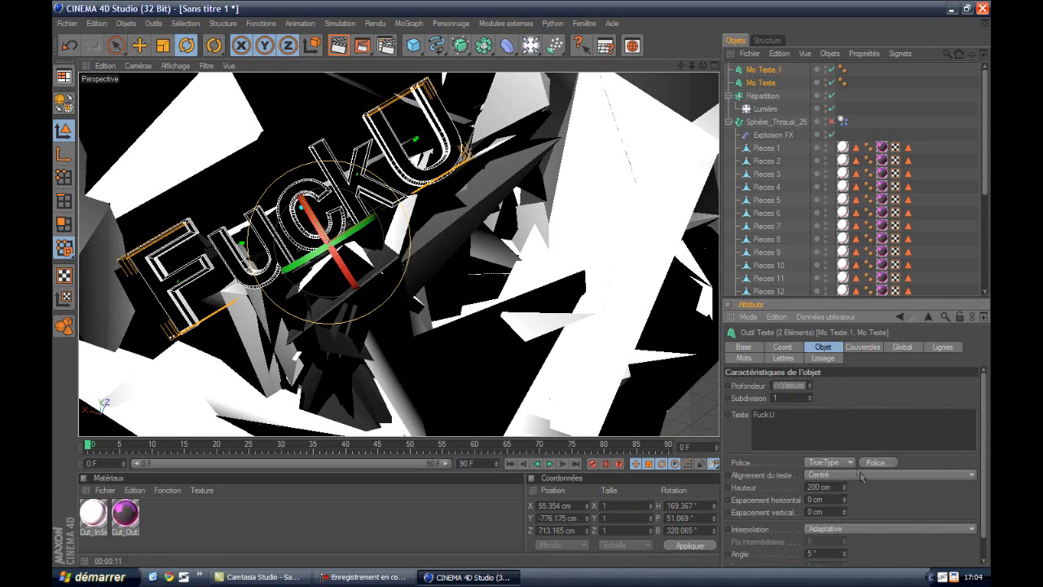
click(876, 462)
click(108, 164)
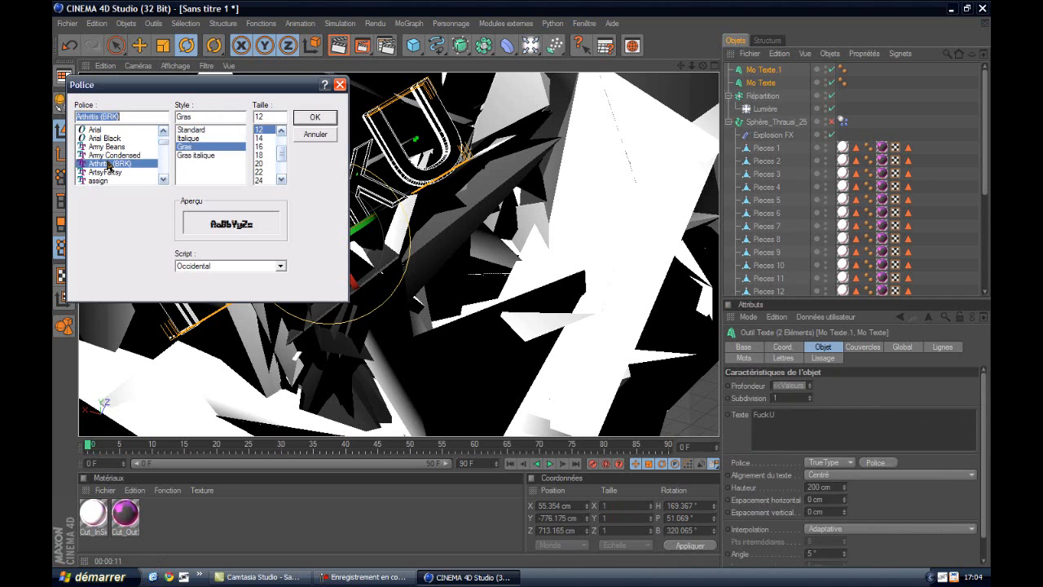
key(Down)
key(Down)
key(Down)
key(Down)
key(Down)
key(Down)
key(Down)
key(Down)
key(Down)
key(Down)
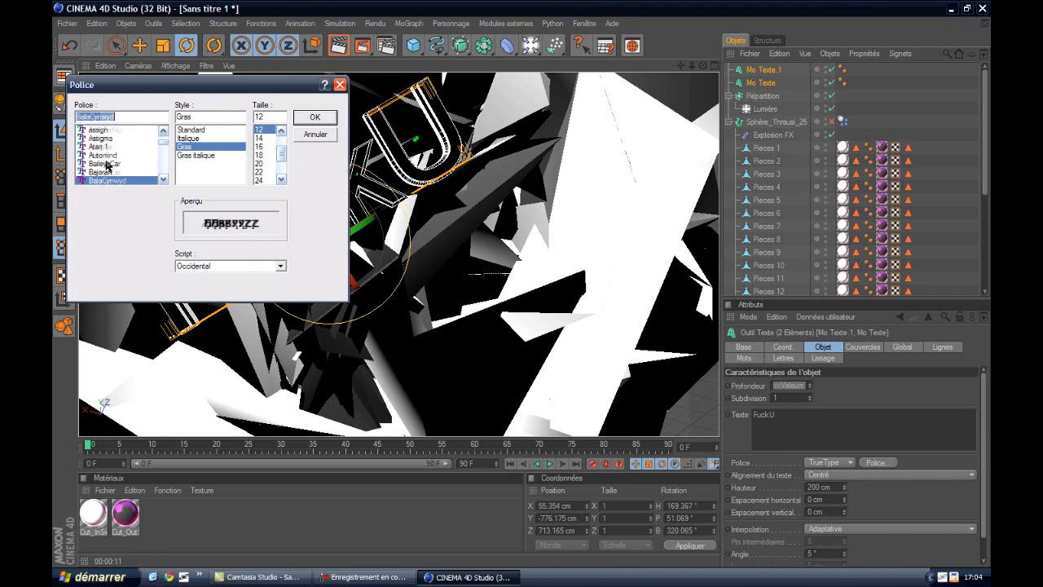
key(Down)
key(Down)
key(Down)
key(Down)
key(Down)
key(Down)
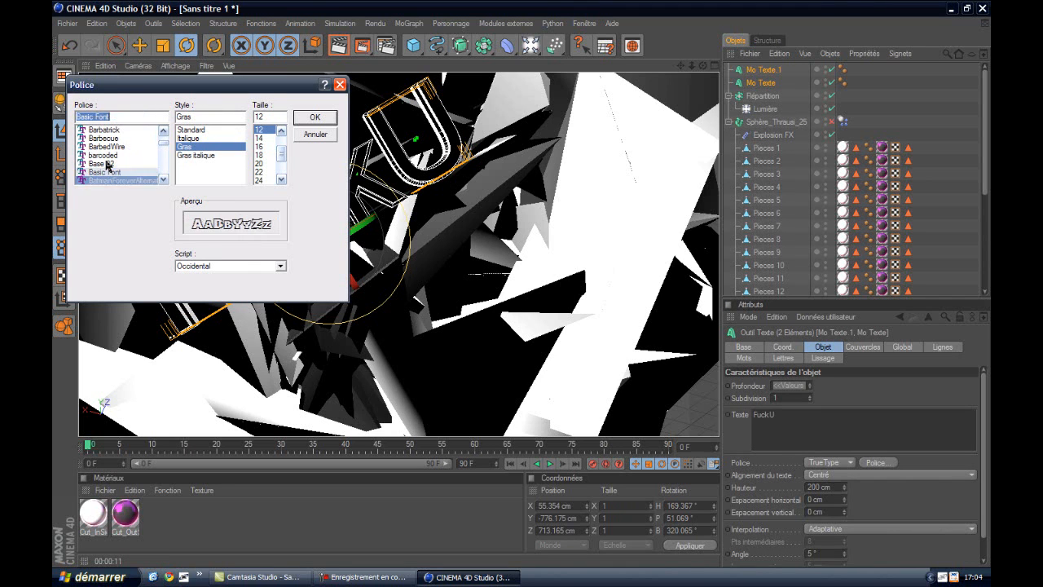
click(313, 119)
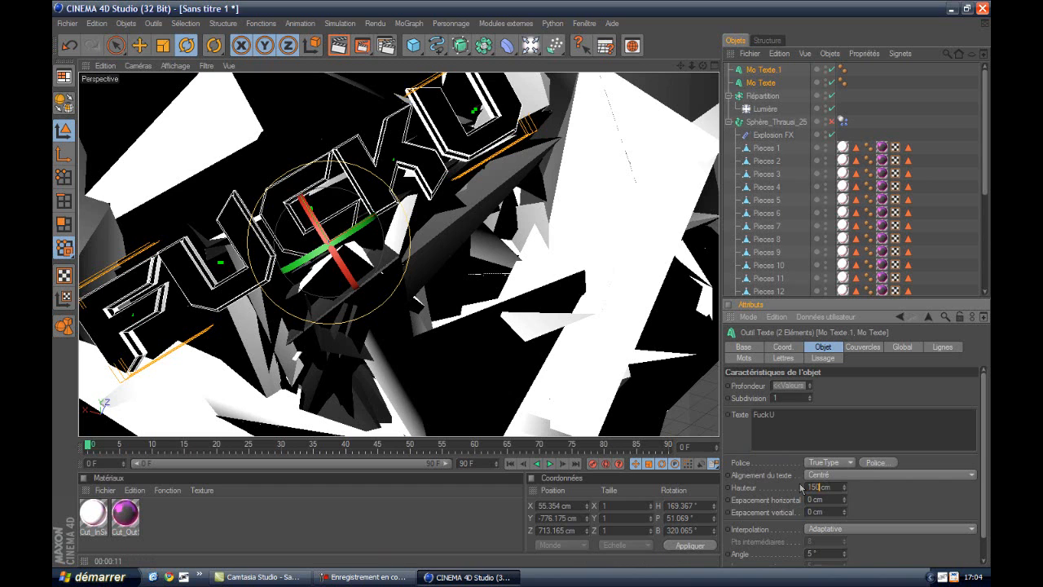
key(Return)
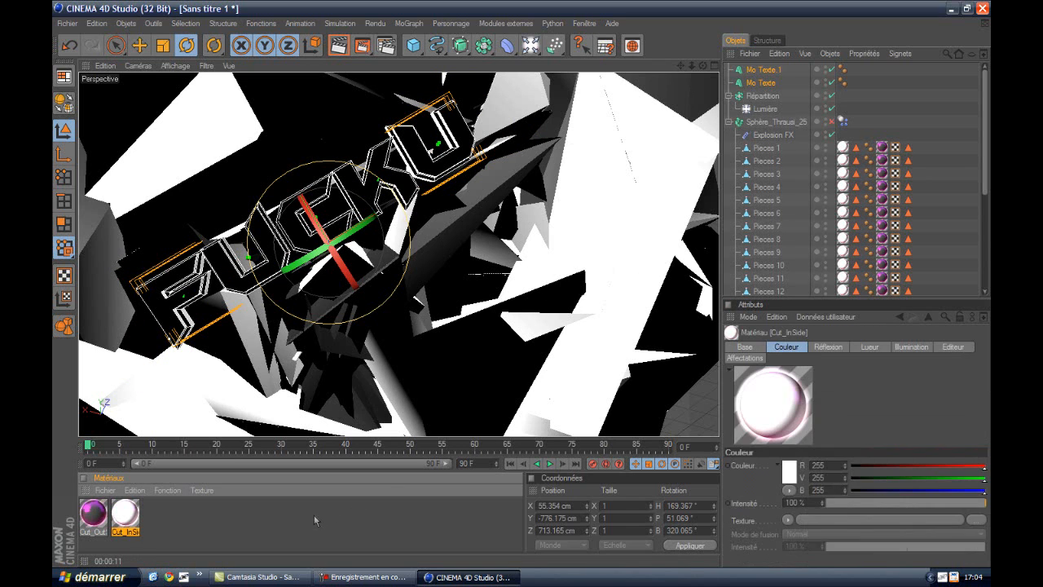
- Apply the Cut_InSide material to Mo Texte and Cut_OutSide to Mo Texte 1, and preview the render in the viewport
click(766, 82)
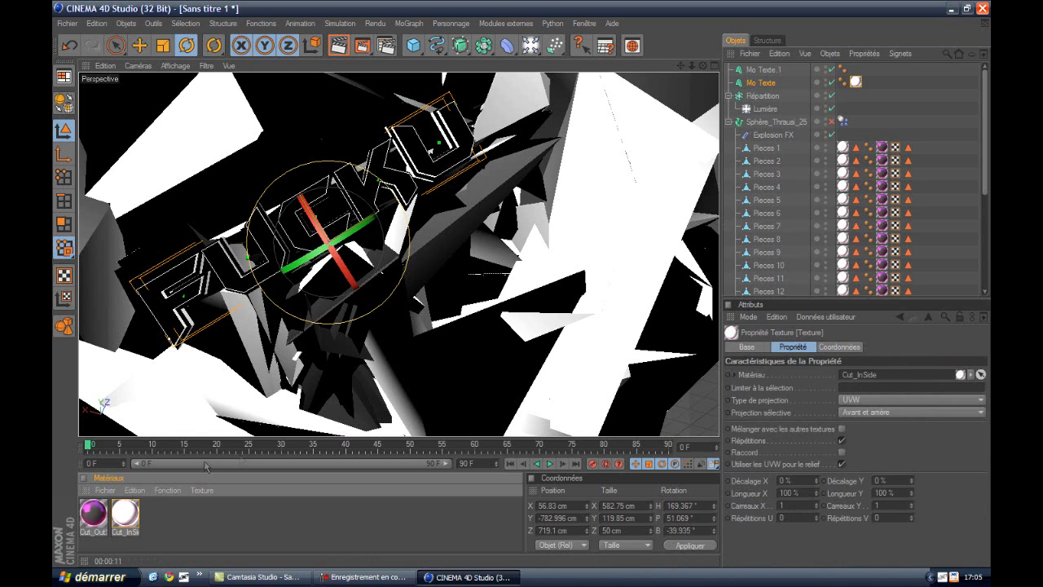
drag(102, 511, 761, 71)
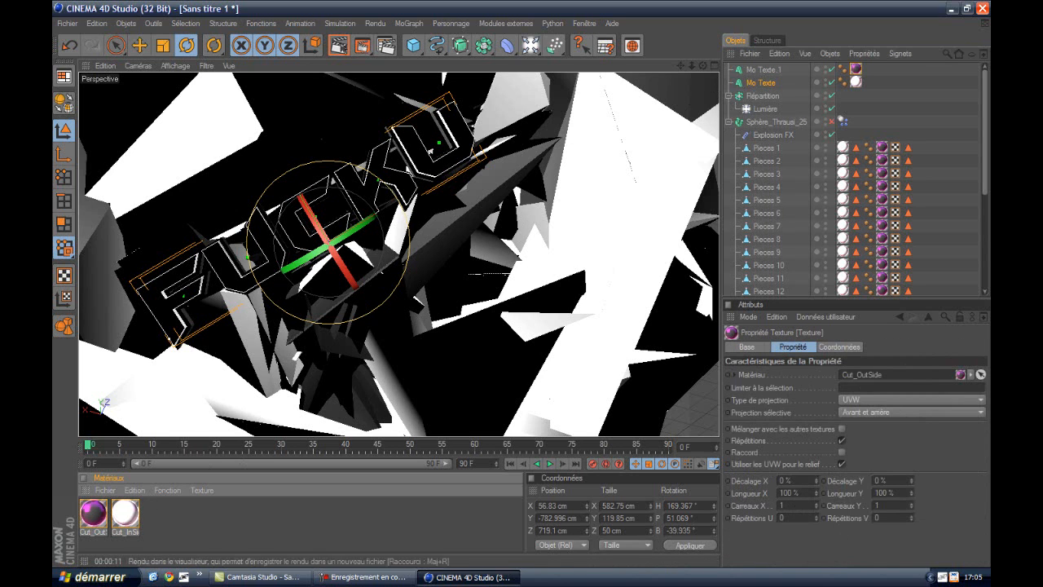
click(338, 46)
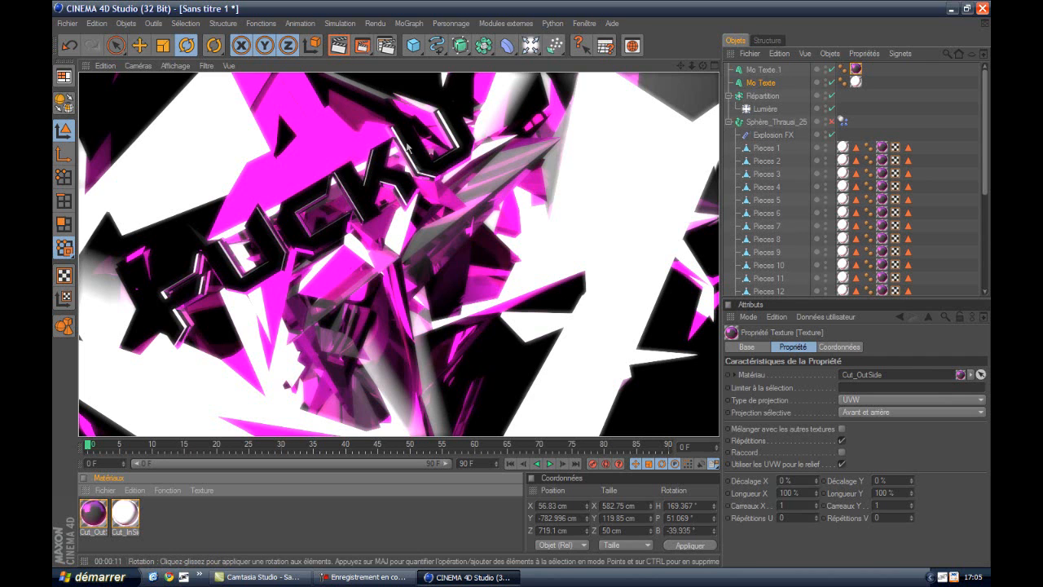
- Render the final 1440 x 900 image TUTO6.png in the picture viewer and close the viewer
click(531, 45)
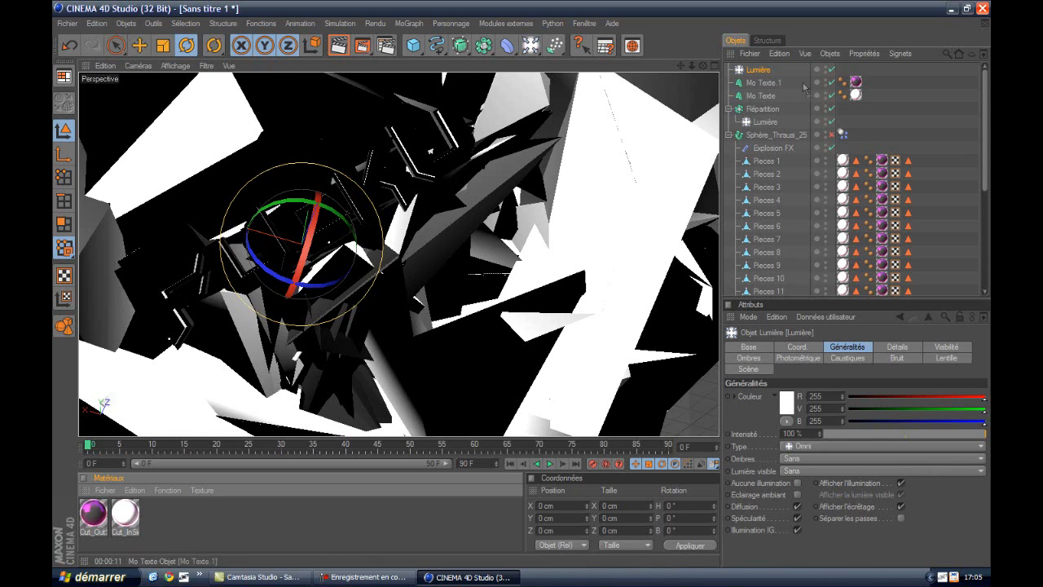
key(Delete)
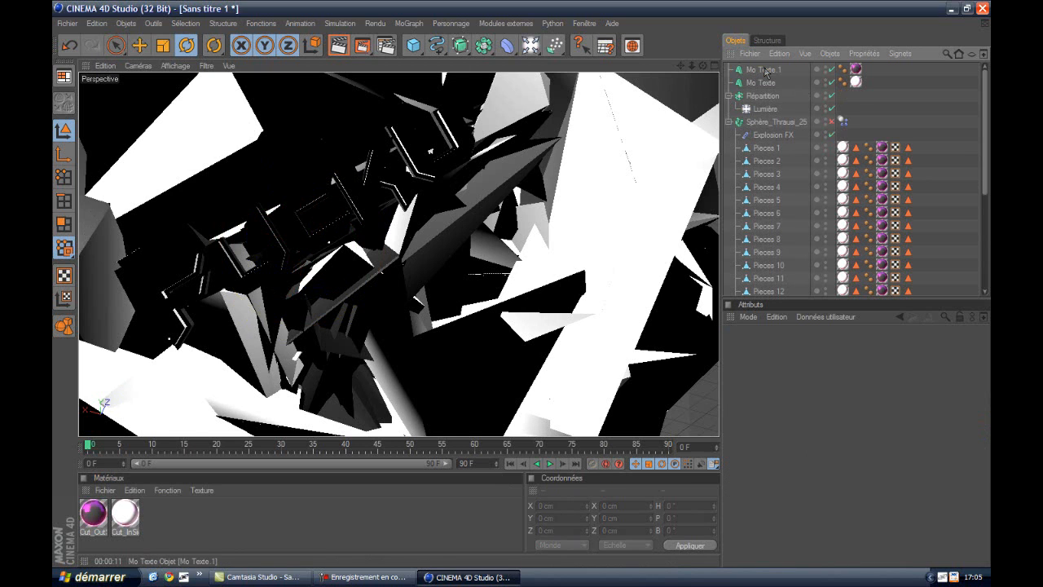
click(362, 46)
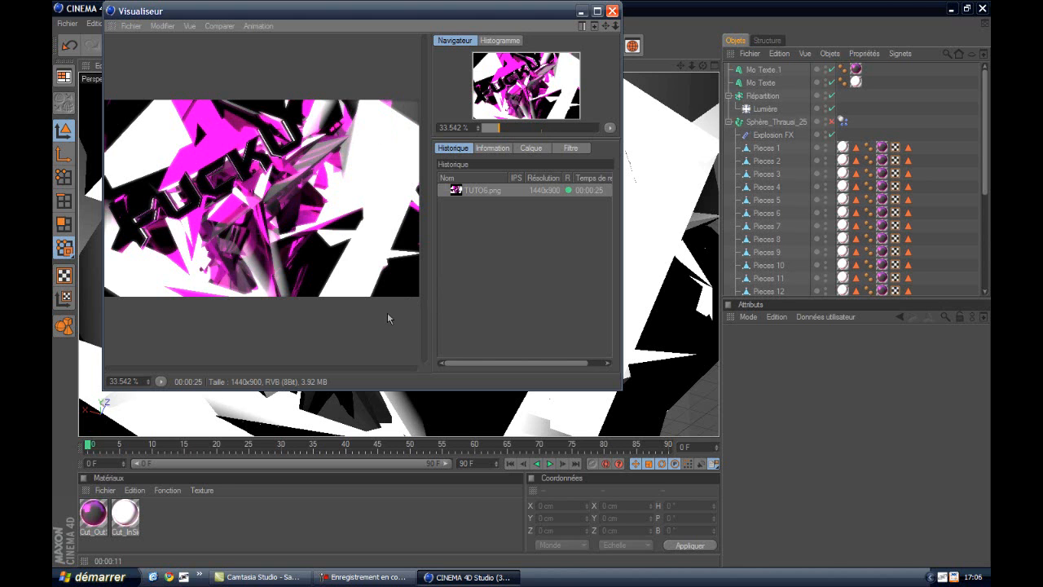
click(612, 10)
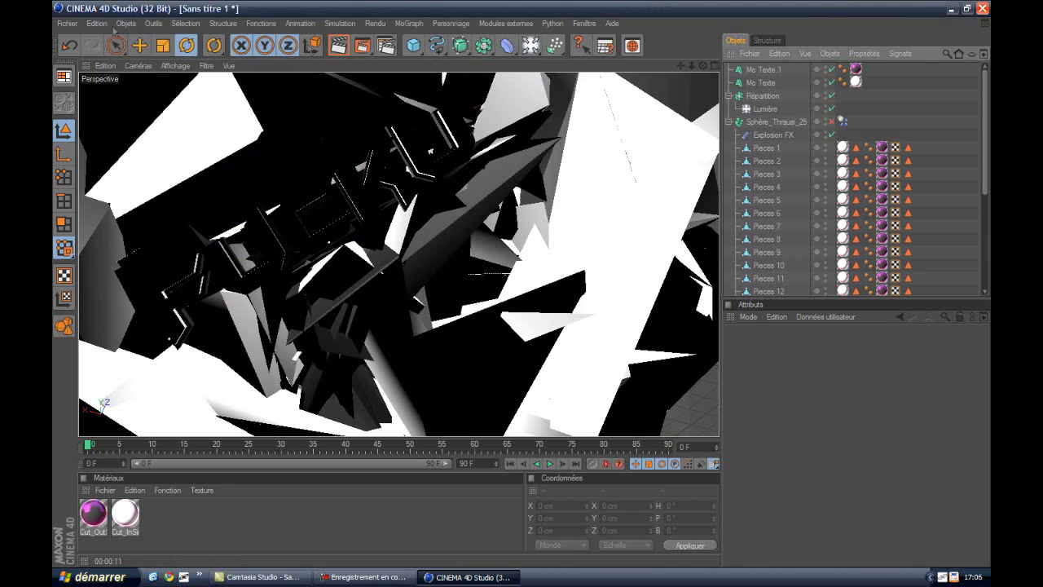
- Save the project as TUTO6 in the Projet folder and close CINEMA 4D
click(67, 23)
click(118, 136)
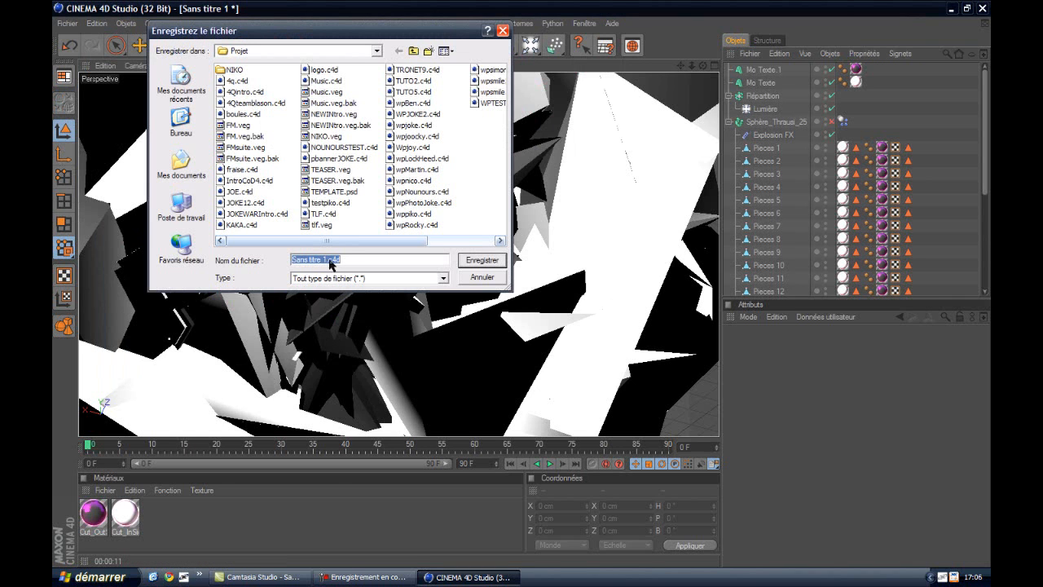
drag(327, 261, 198, 263)
text(TUTO6)
click(482, 260)
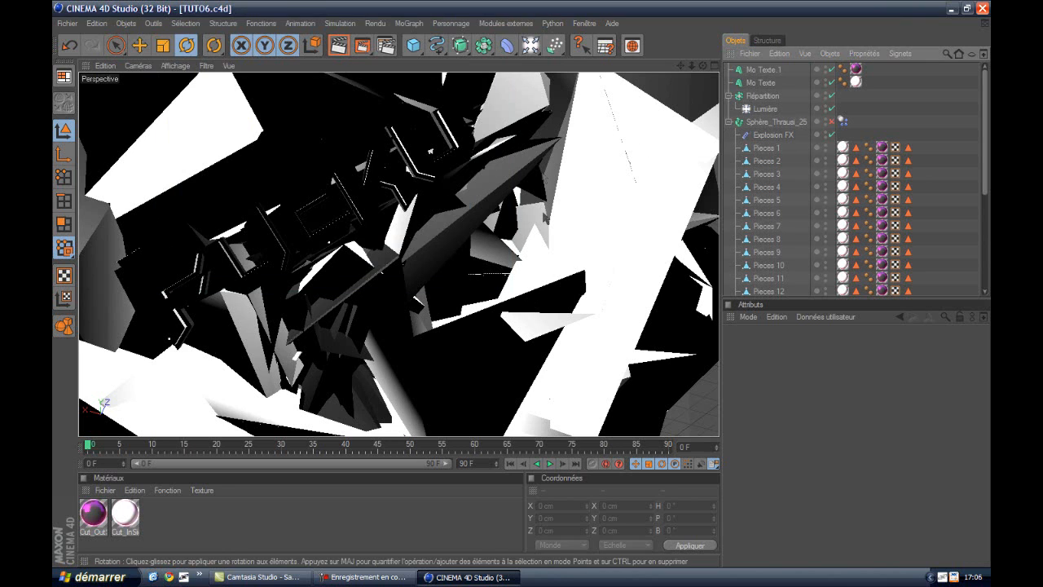
click(981, 8)
- Set TUTO3.png from the Images folder as the Windows desktop background
right_click(365, 264)
click(314, 246)
right_click(296, 366)
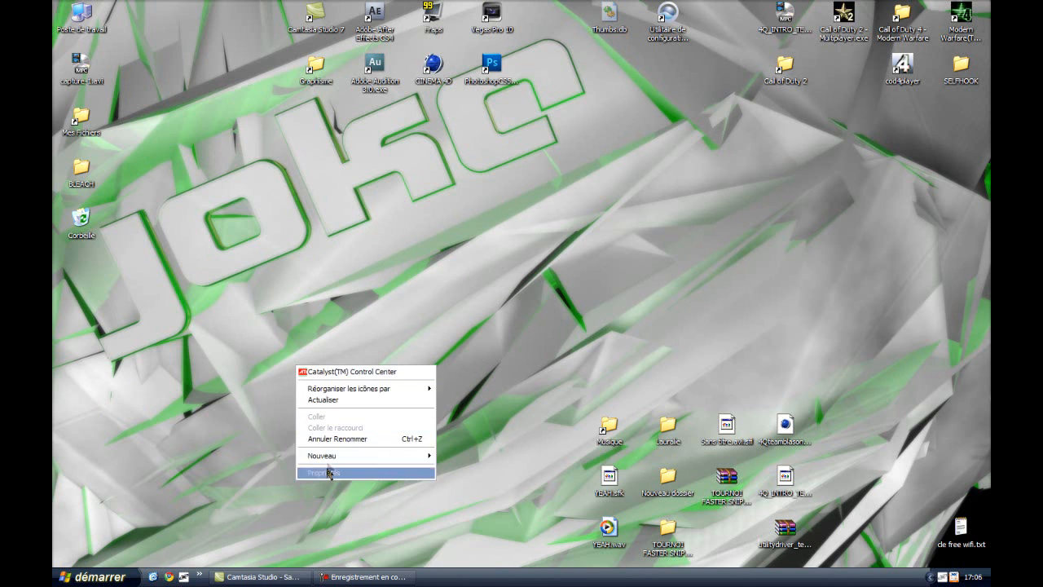
click(330, 473)
click(163, 110)
click(335, 251)
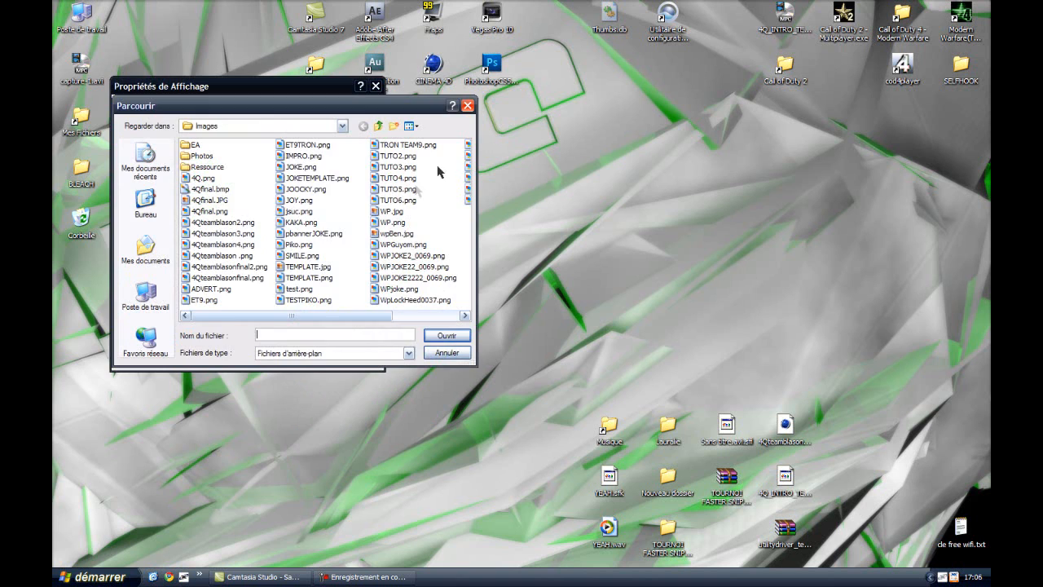
double_click(412, 166)
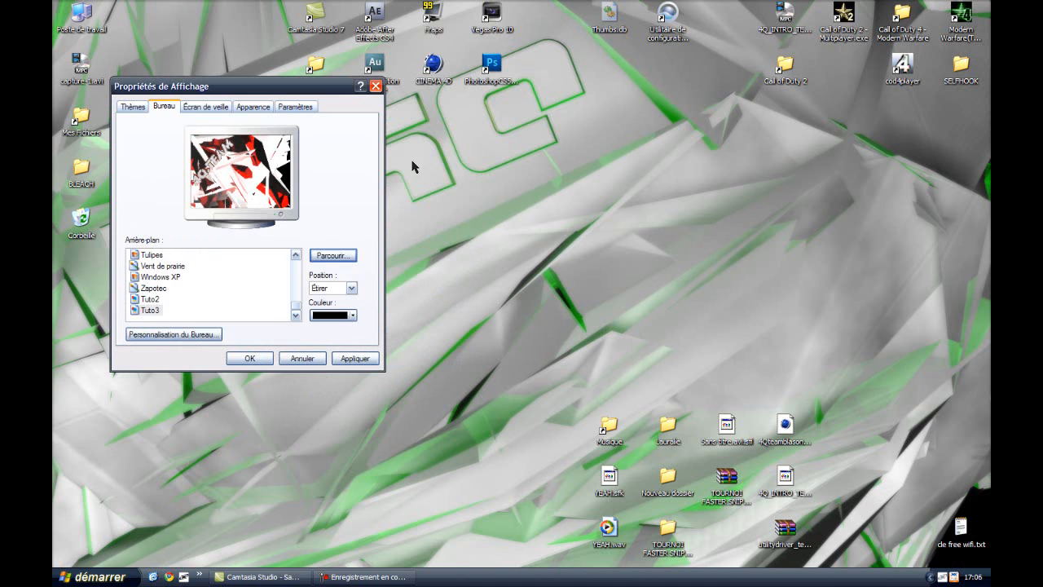
click(355, 359)
click(259, 359)
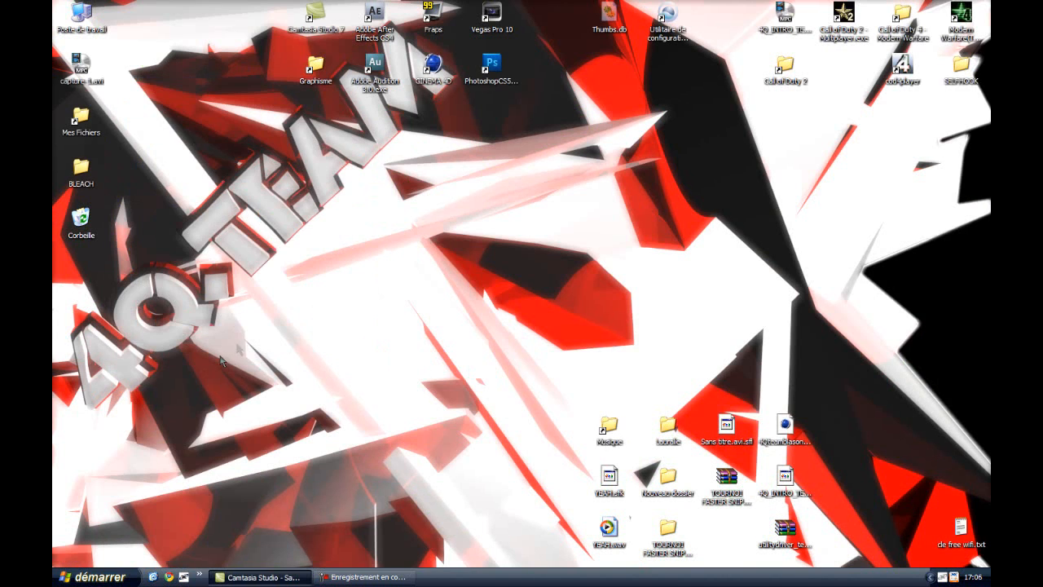
- Browse the Images folder as thumbnails and set TUTO5.png as the desktop background
right_click(415, 301)
click(444, 407)
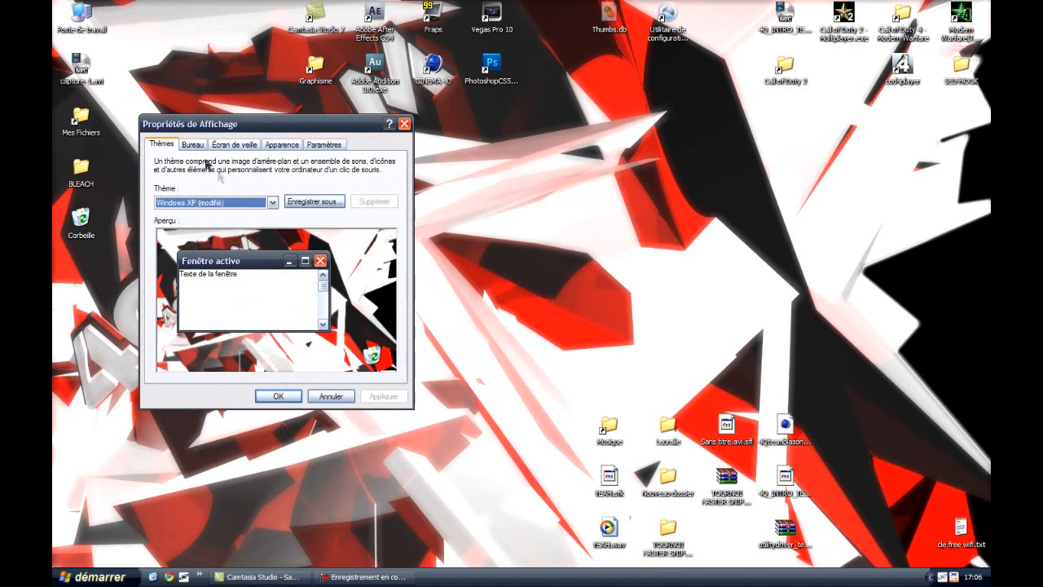
click(193, 144)
click(356, 287)
click(438, 164)
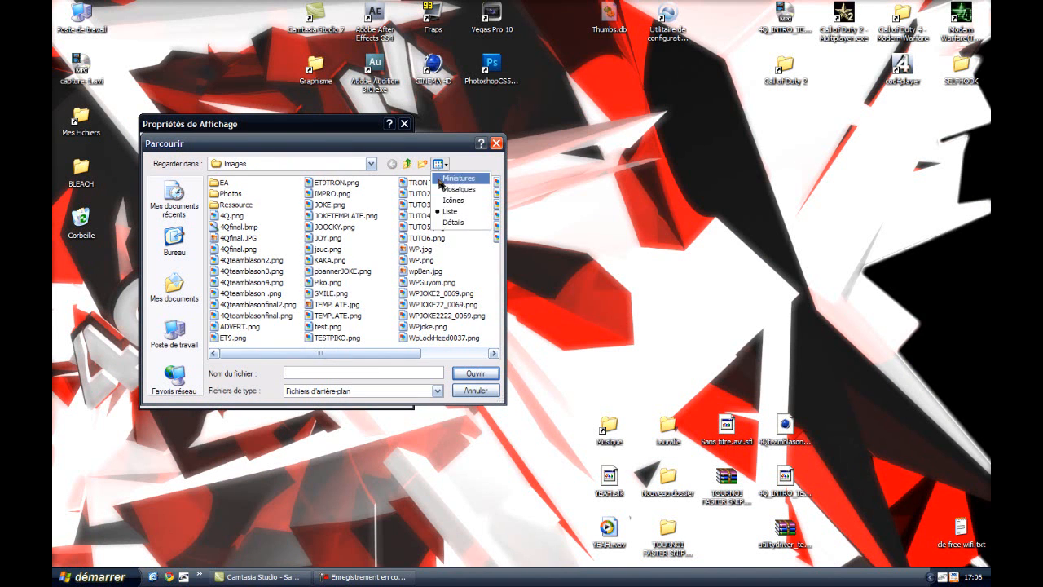
click(441, 178)
drag(494, 196, 493, 298)
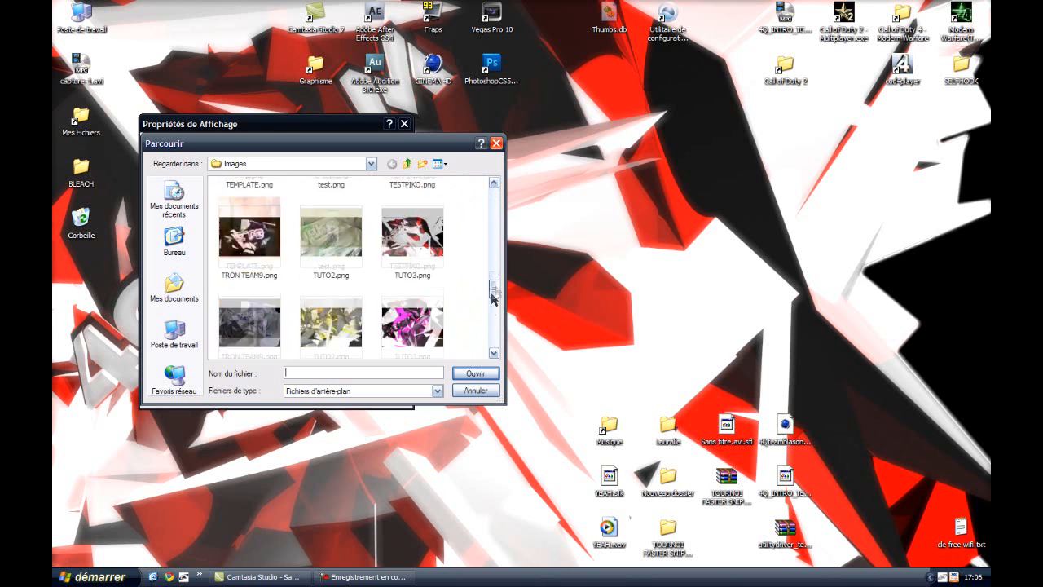
double_click(333, 319)
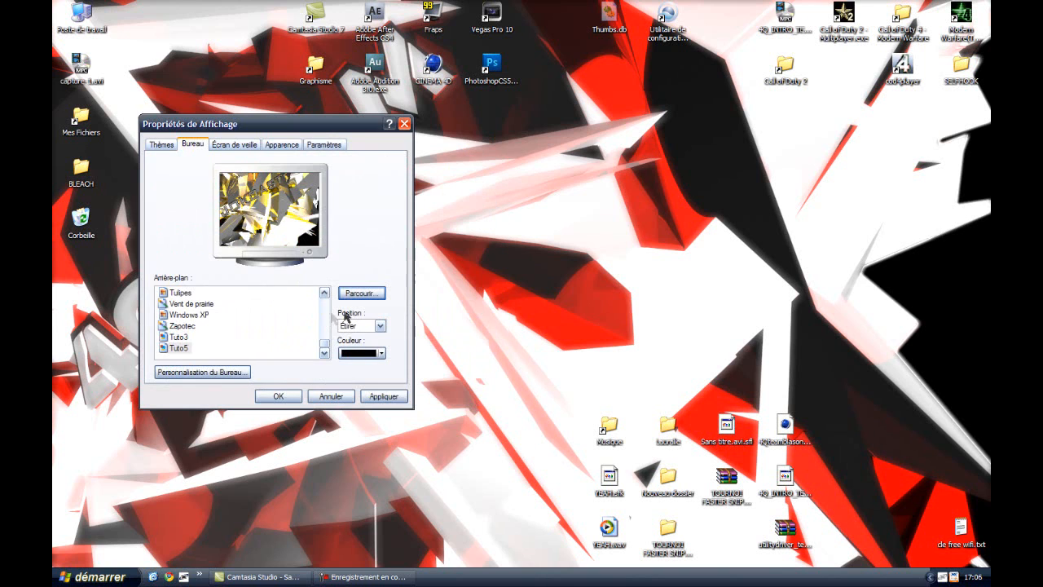
click(384, 396)
click(278, 396)
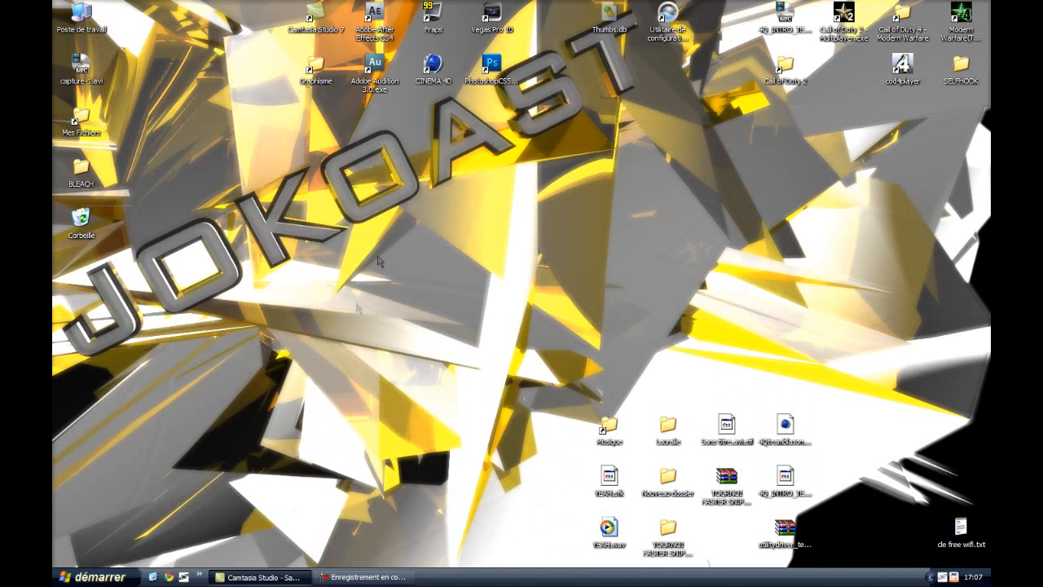
- Replace the desktop background with TUTO4.png from the Images folder
right_click(371, 316)
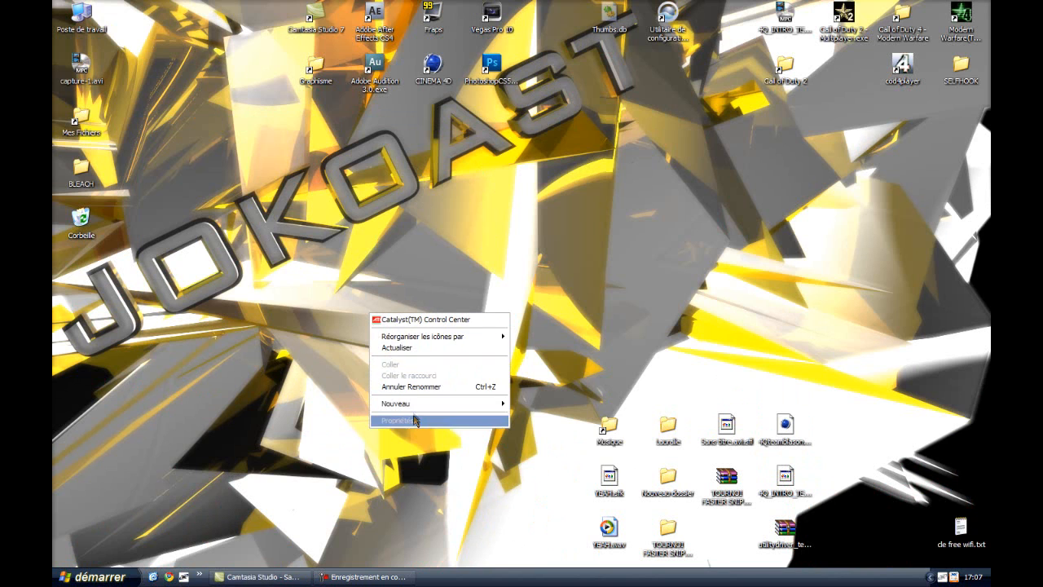
click(415, 421)
click(119, 50)
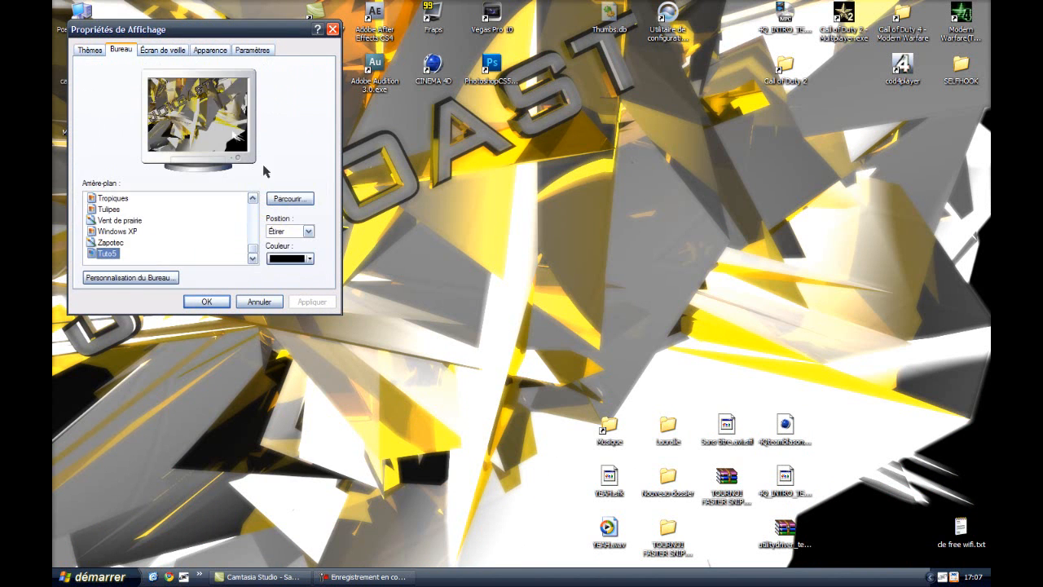
click(290, 198)
click(367, 121)
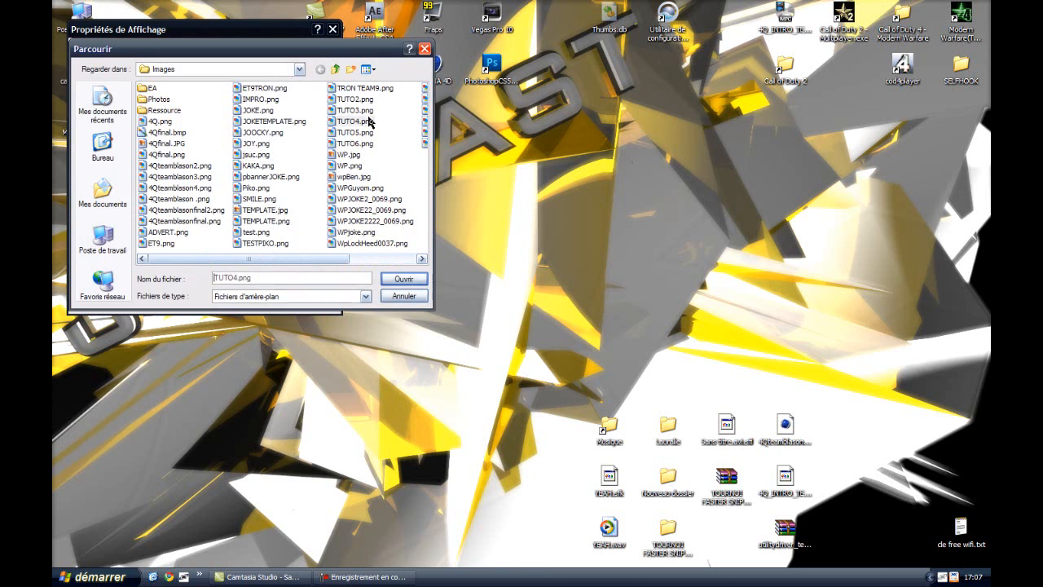
double_click(369, 121)
click(307, 301)
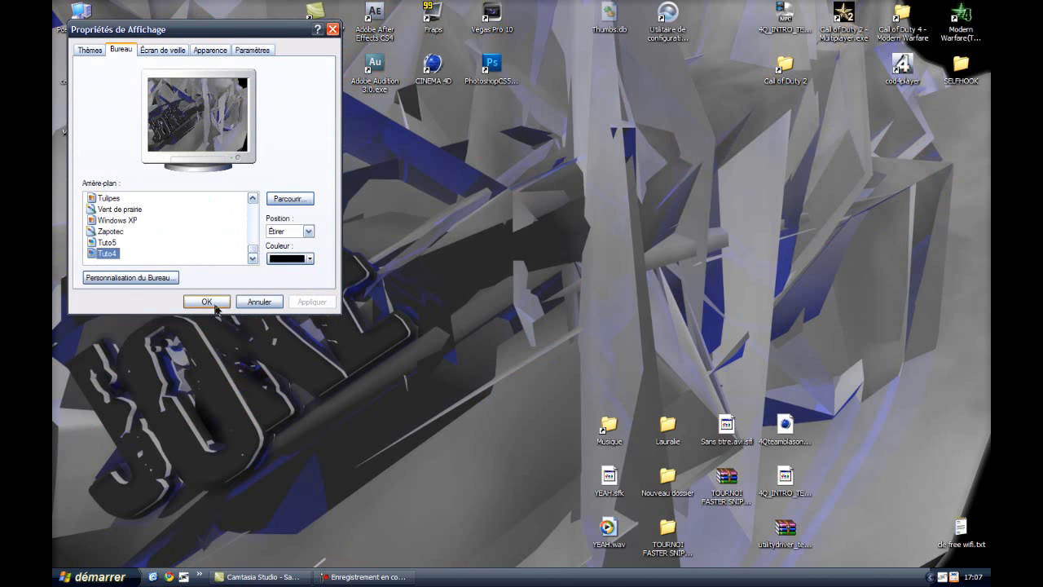
click(207, 301)
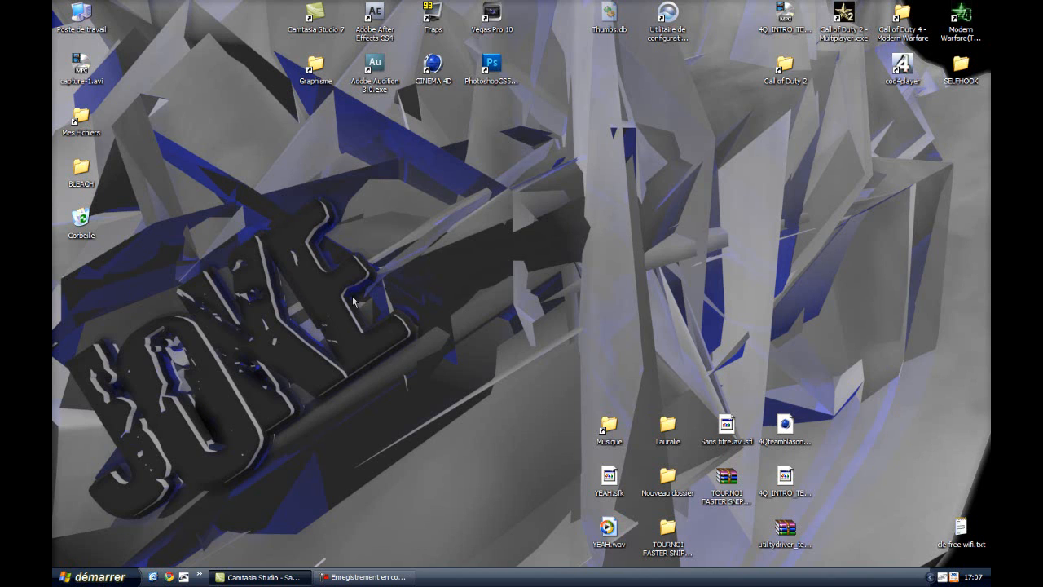
- Set the rendered image TUTO6.png as the desktop background
right_click(429, 248)
click(479, 368)
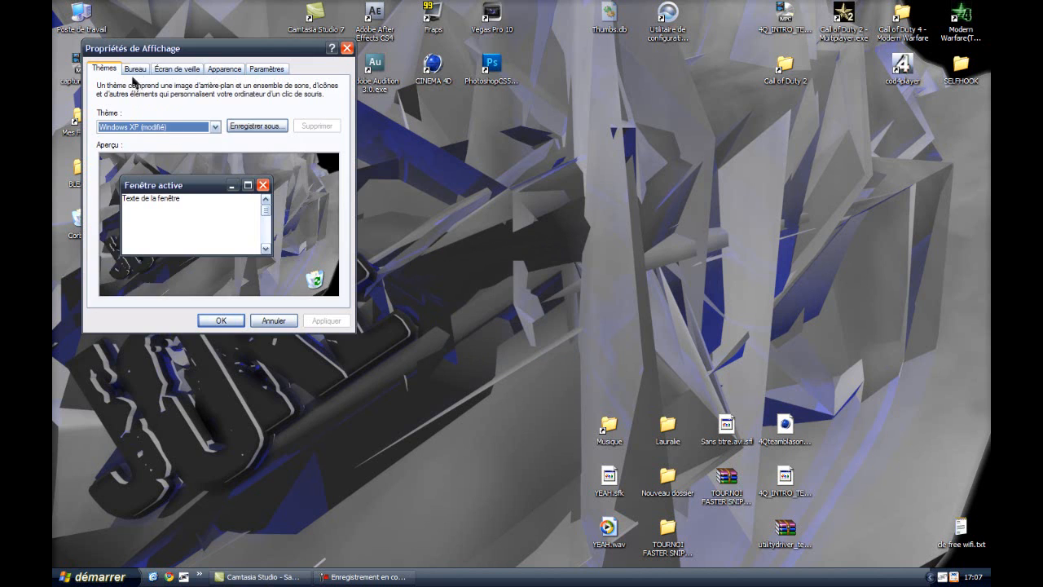
click(135, 71)
click(317, 220)
double_click(383, 162)
click(326, 320)
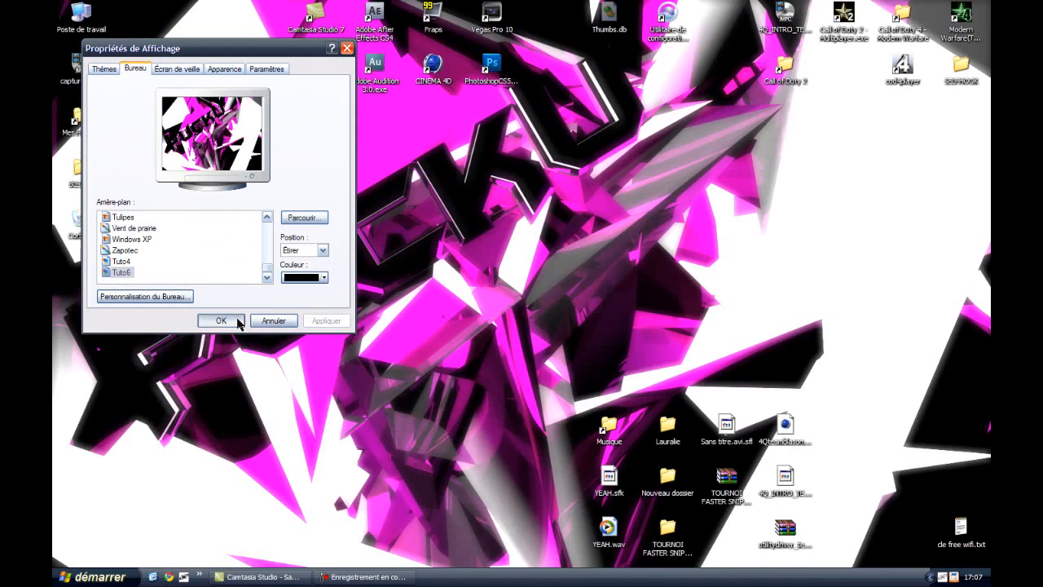
click(221, 321)
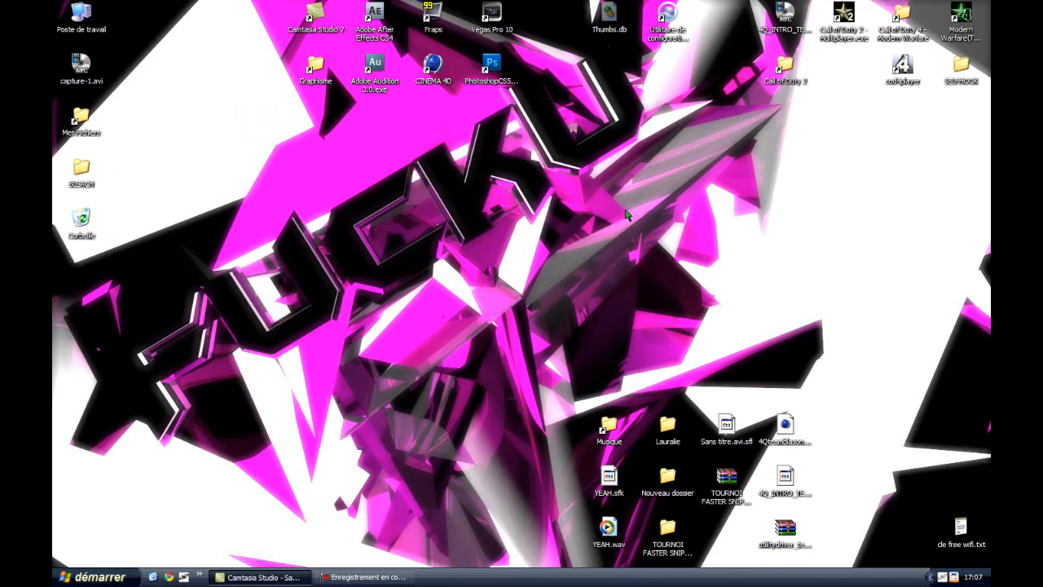
- Switch to Xfire, cancel its reconnection attempt and view the list of recent and favourite game servers
double_click(943, 577)
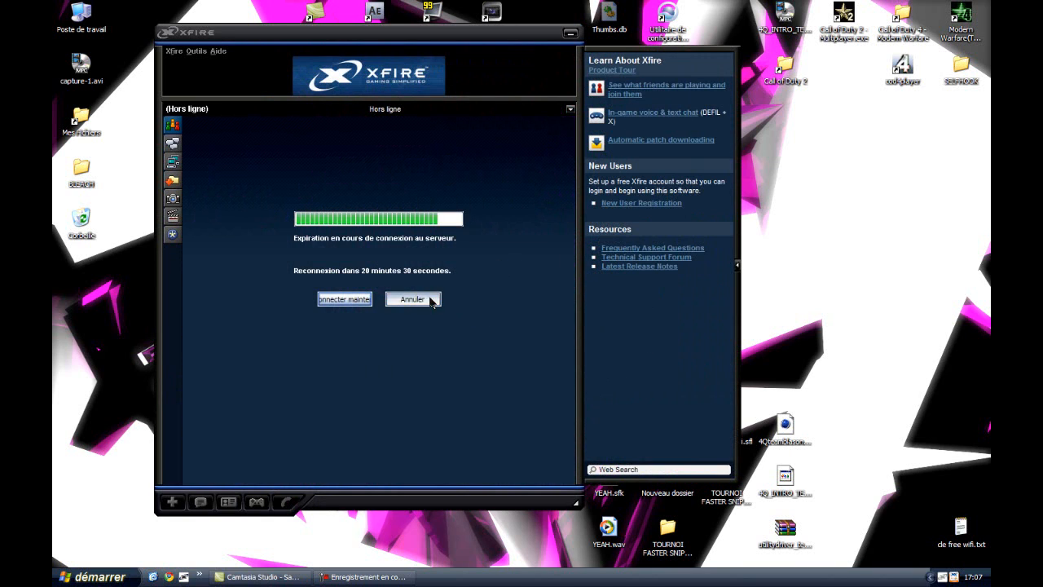
click(429, 299)
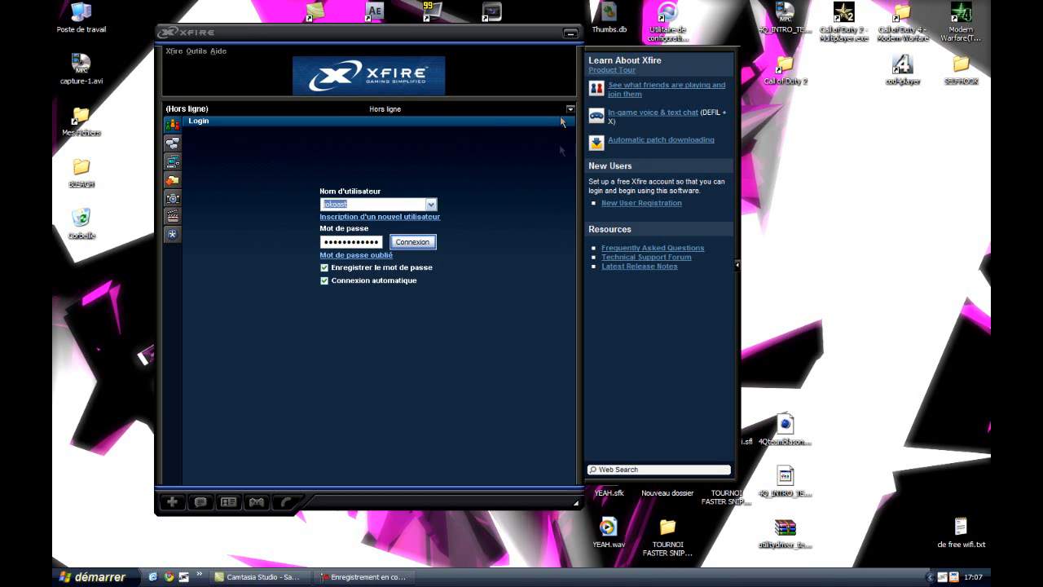
click(172, 160)
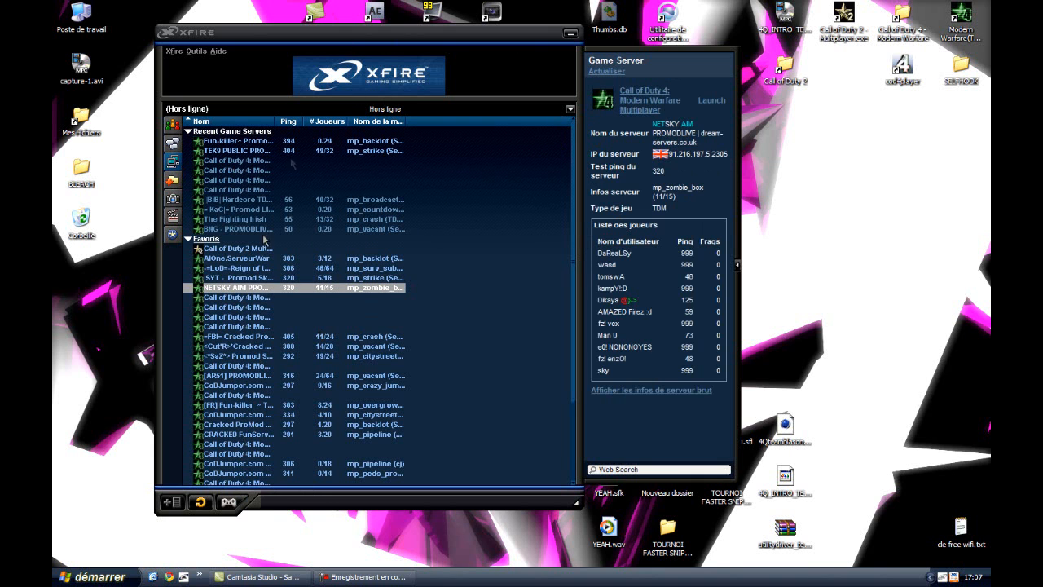